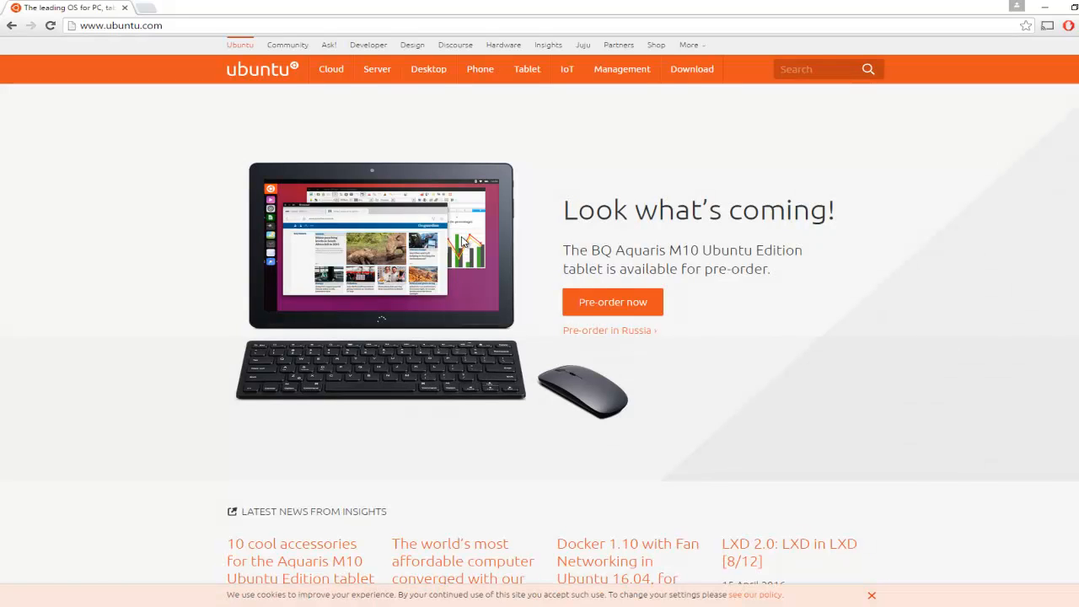
Step: Open the Ubuntu Desktop download page on the Ubuntu website
{"action": "left_click", "coordinate": [680, 70]}
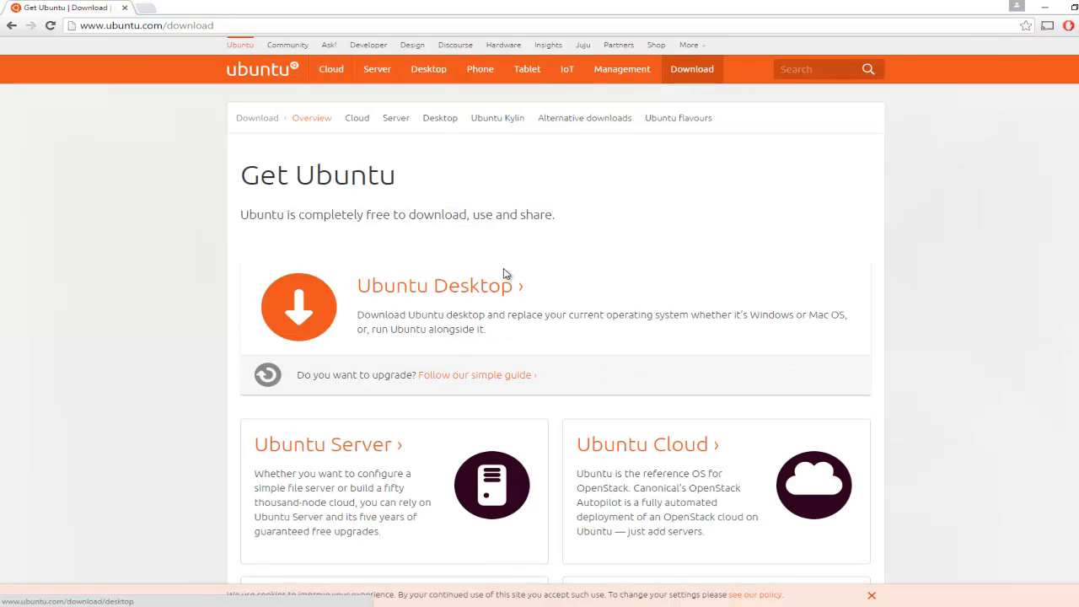
{"action": "mouse_move", "coordinate": [548, 96]}
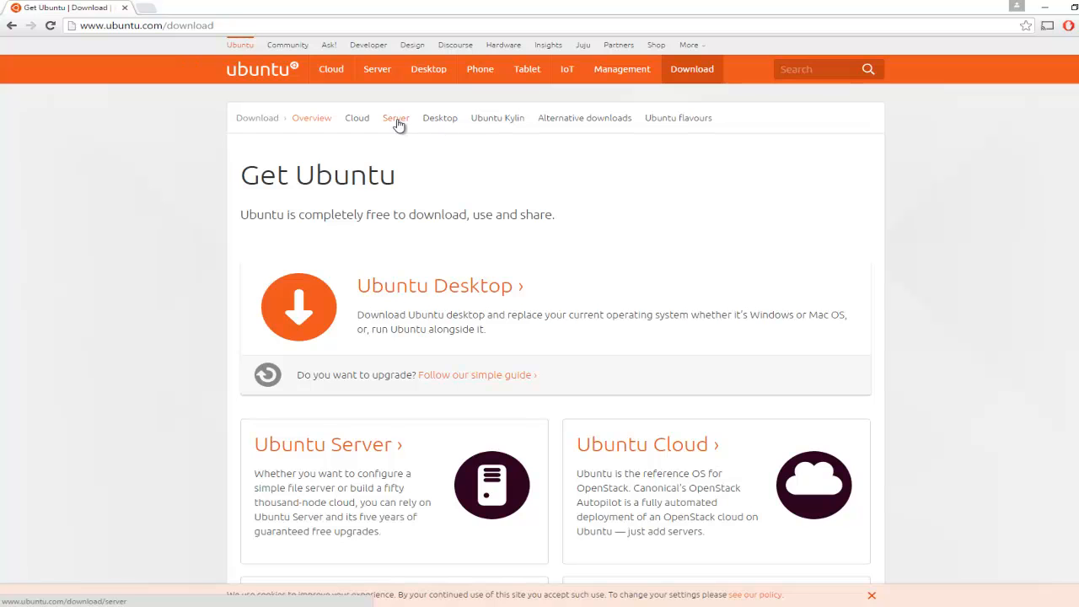
{"action": "left_click", "coordinate": [441, 124]}
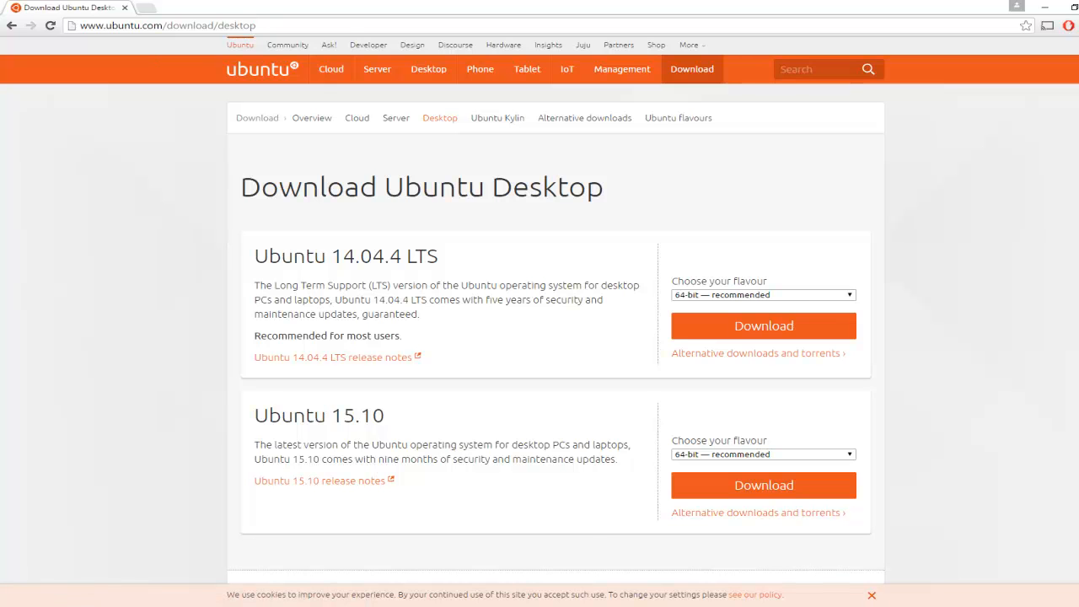
Step: Switch to Oracle VM VirtualBox Manager and begin a new Ubuntu (64-bit) virtual machine named UB15_Desktop
{"action": "mouse_move", "coordinate": [441, 606]}
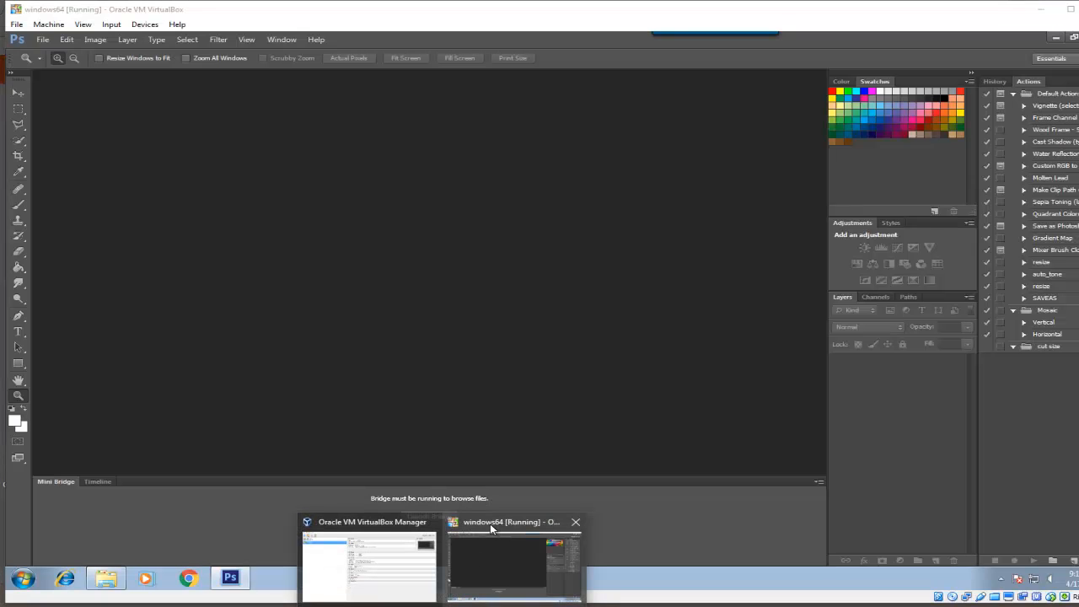
{"action": "left_click", "coordinate": [368, 536]}
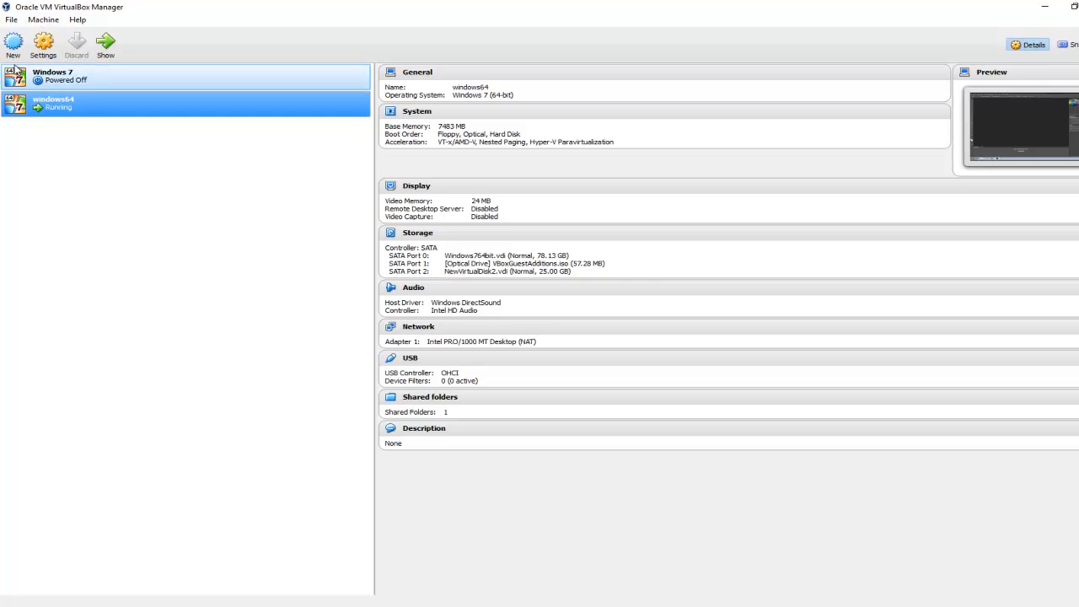
{"action": "left_click", "coordinate": [14, 46]}
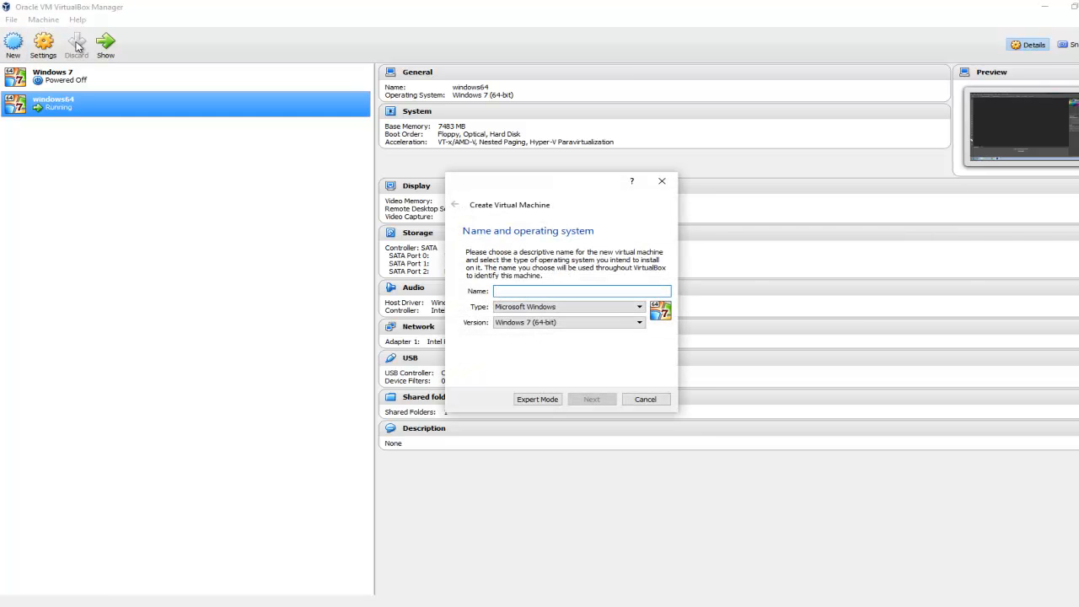
{"action": "type", "text": "U"}
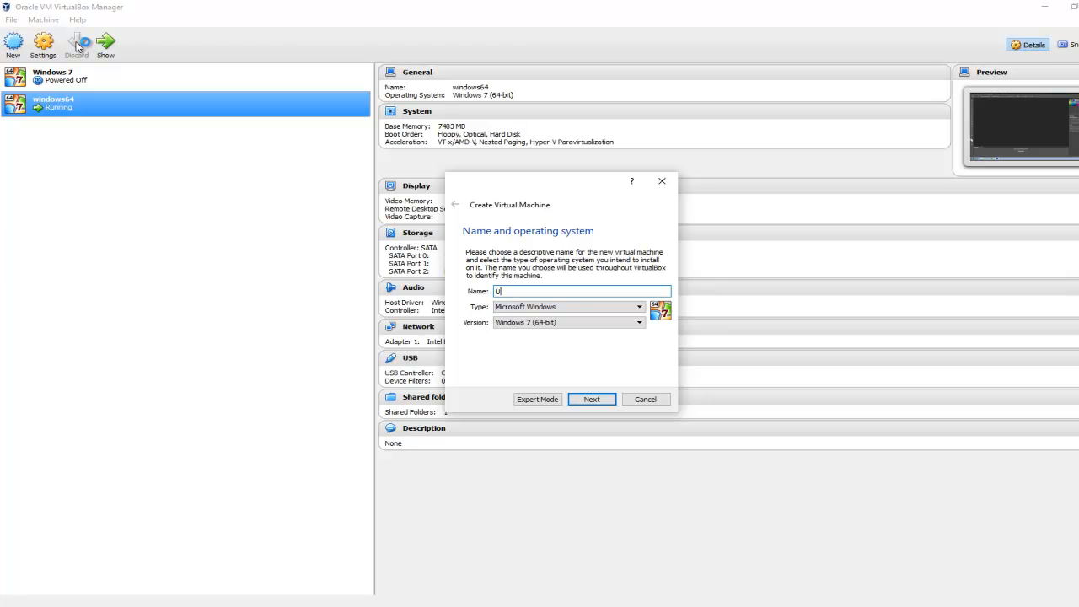
{"action": "type", "text": "B15"}
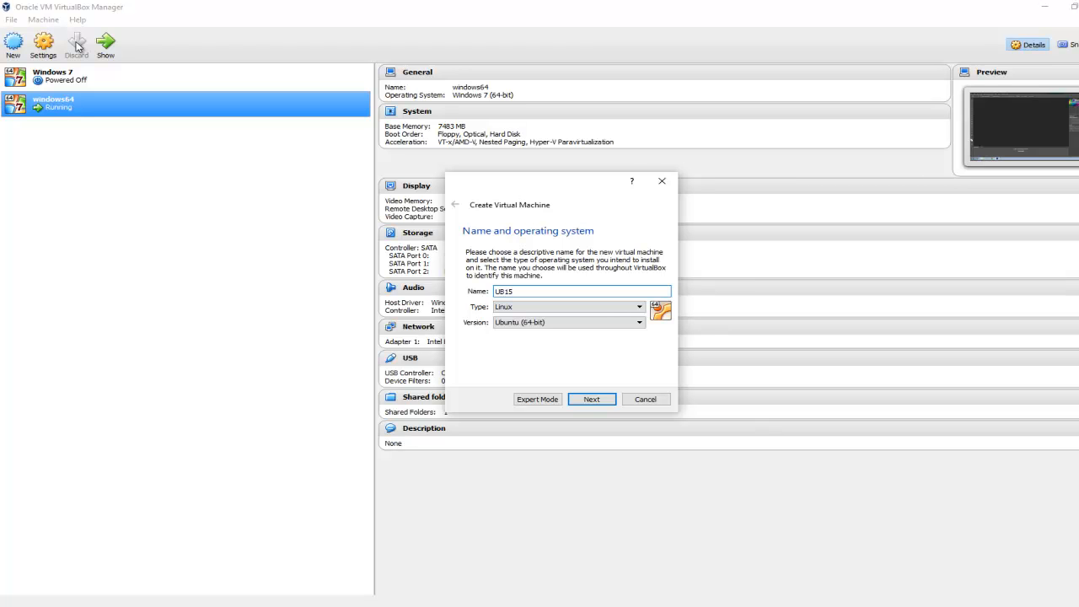
{"action": "type", "text": "_Desktop"}
{"action": "left_click", "coordinate": [592, 399]}
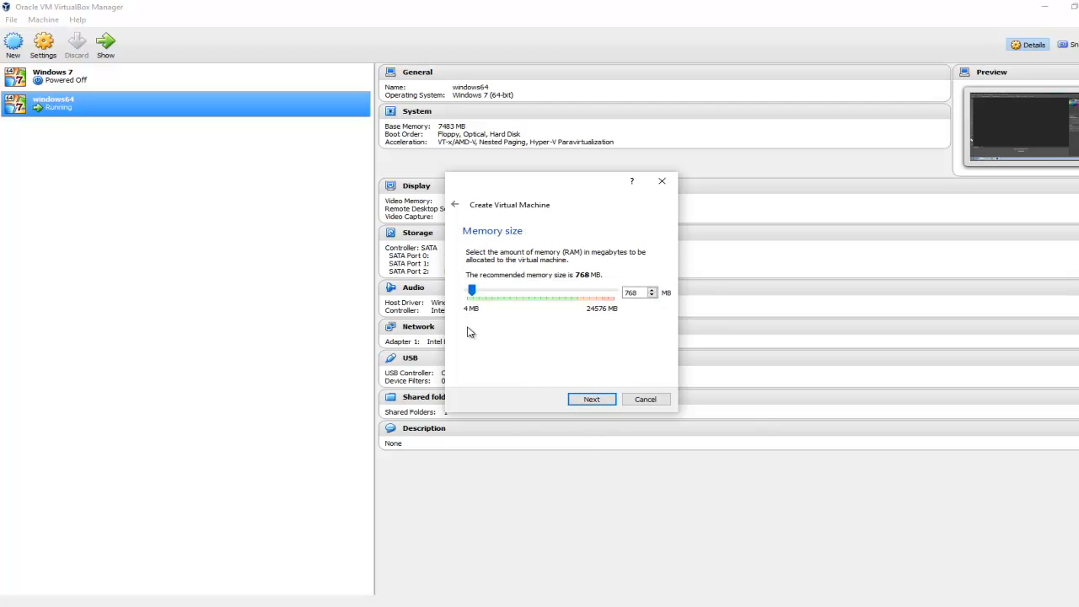
Step: Allocate 4096 MB of memory to the virtual machine and choose to create a virtual hard disk now
{"action": "left_click_drag", "start_coordinate": [473, 293], "coordinate": [492, 294]}
{"action": "left_click", "coordinate": [593, 399]}
{"action": "left_click", "coordinate": [594, 399]}
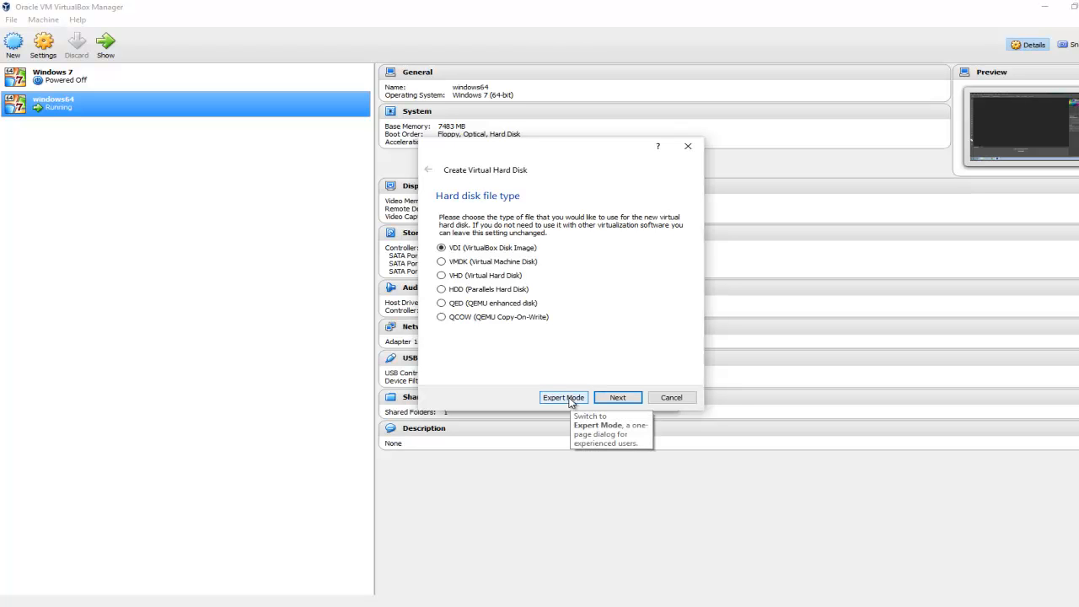
{"action": "left_click", "coordinate": [670, 398]}
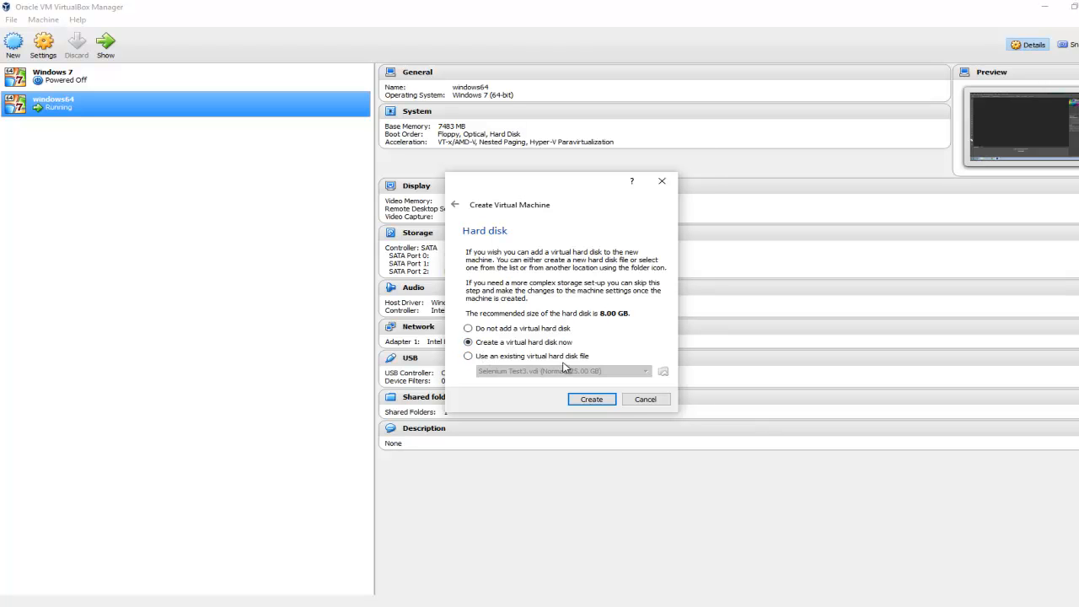
{"action": "left_click", "coordinate": [613, 401]}
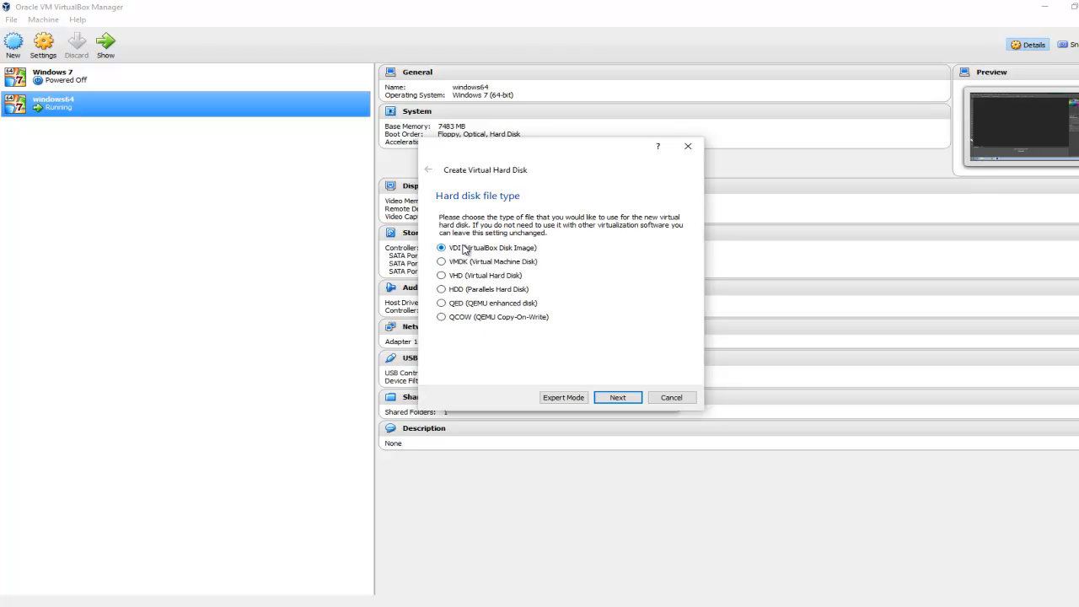
Step: Create the virtual hard disk as a dynamically allocated VDI with a size of 10 GB
{"action": "left_click", "coordinate": [624, 398]}
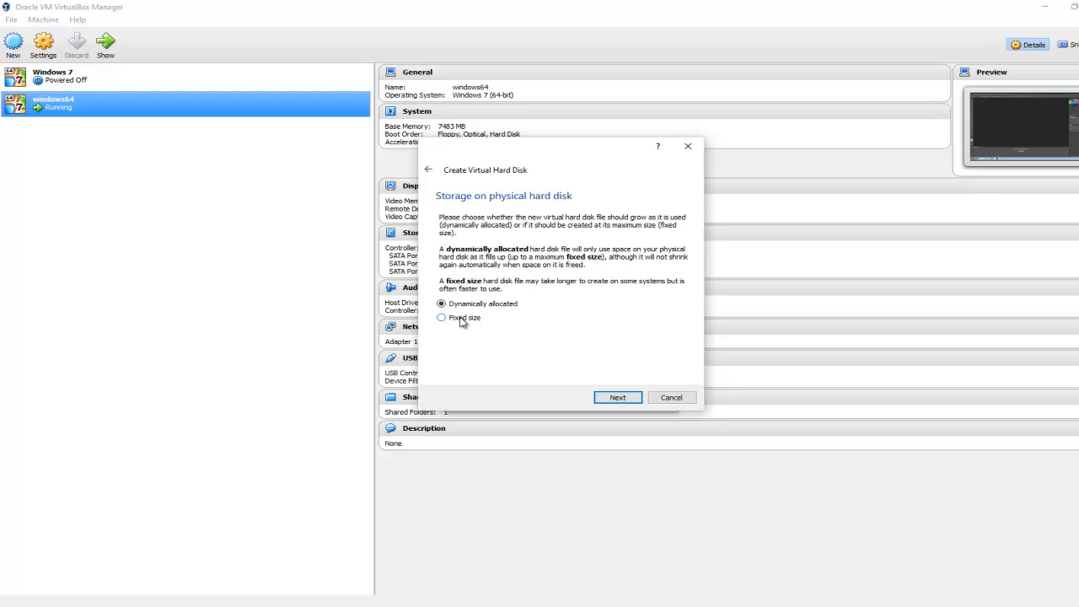
{"action": "left_click", "coordinate": [622, 398]}
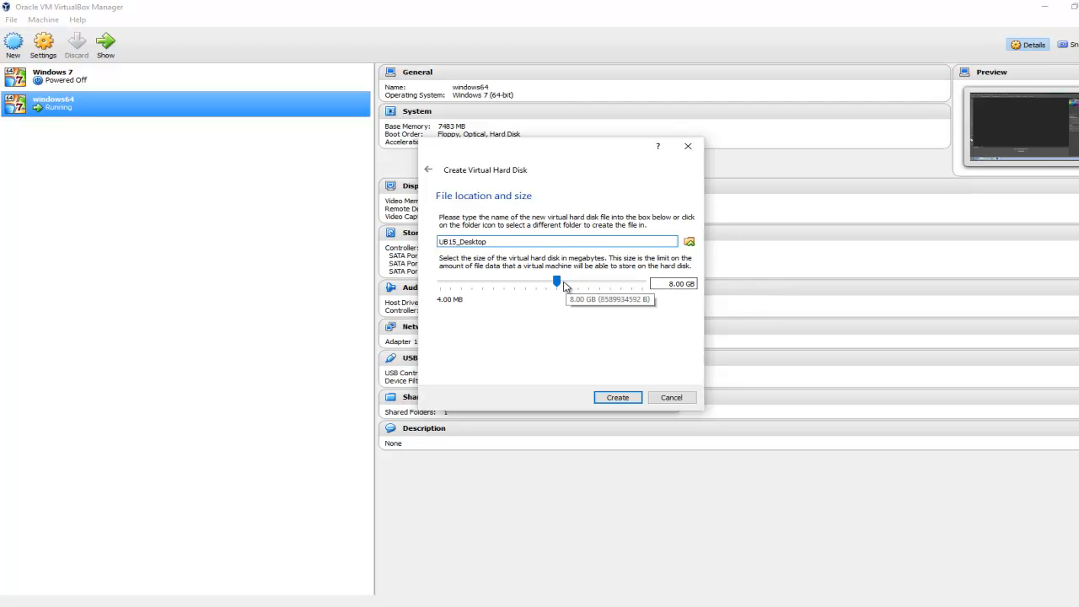
{"action": "left_click_drag", "start_coordinate": [559, 280], "coordinate": [574, 288]}
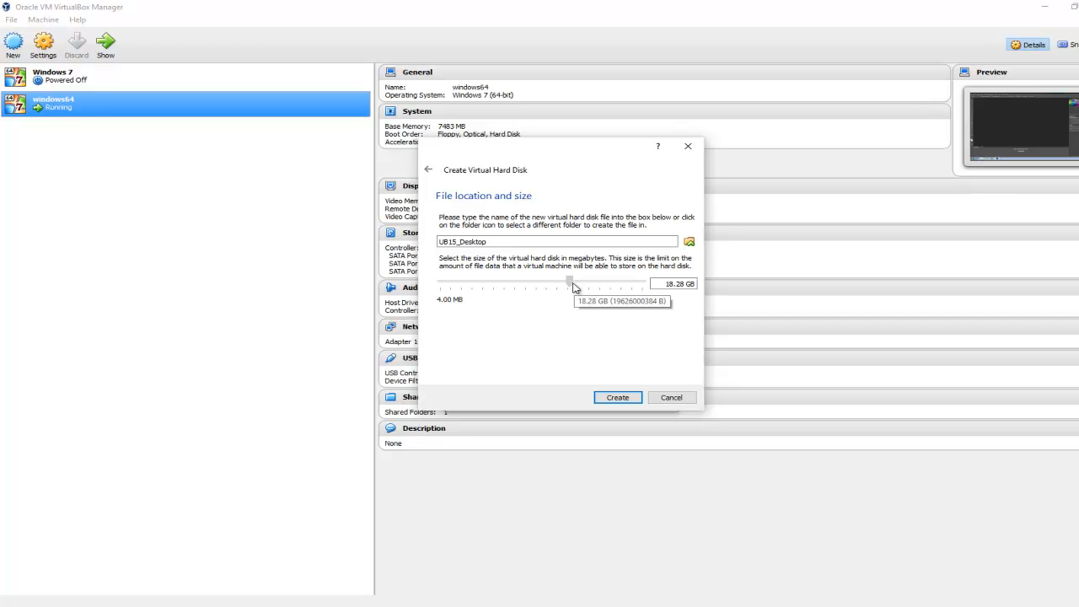
{"action": "left_click_drag", "start_coordinate": [573, 287], "coordinate": [573, 287]}
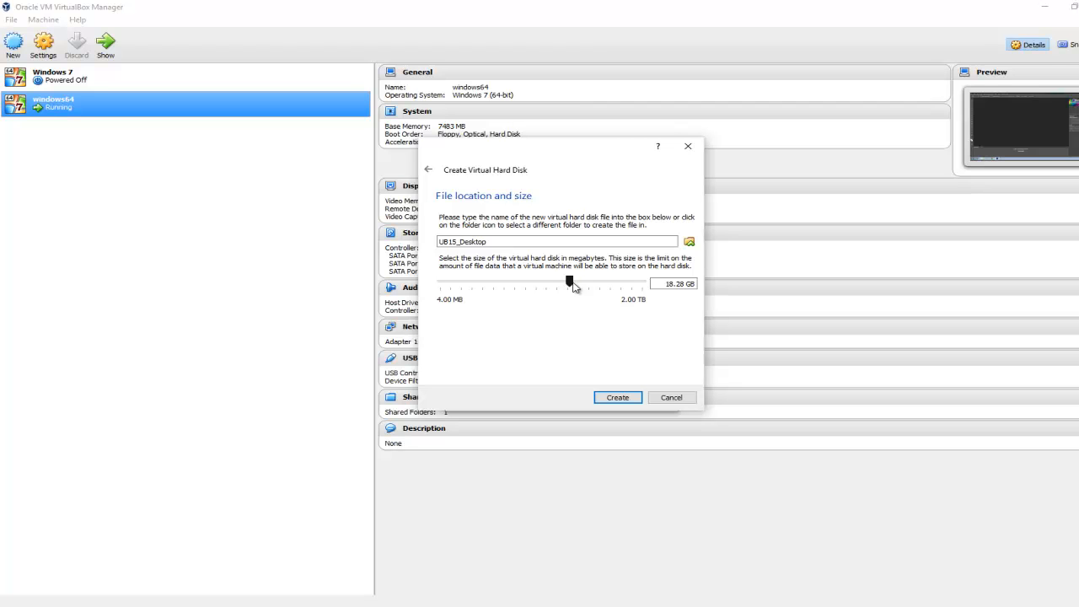
{"action": "mouse_move", "coordinate": [569, 285]}
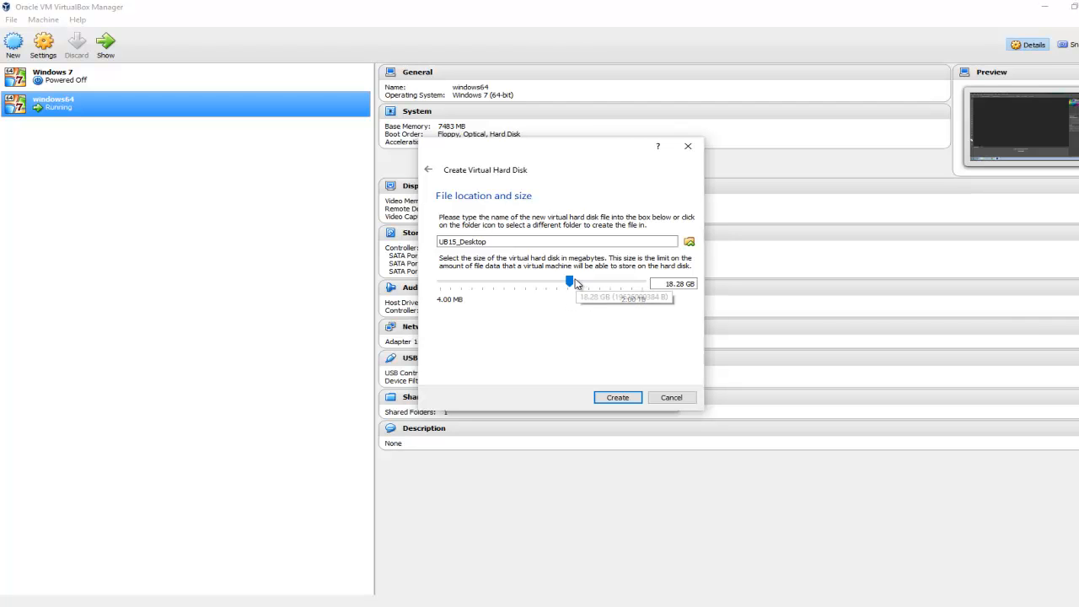
{"action": "left_click_drag", "start_coordinate": [571, 280], "coordinate": [561, 284]}
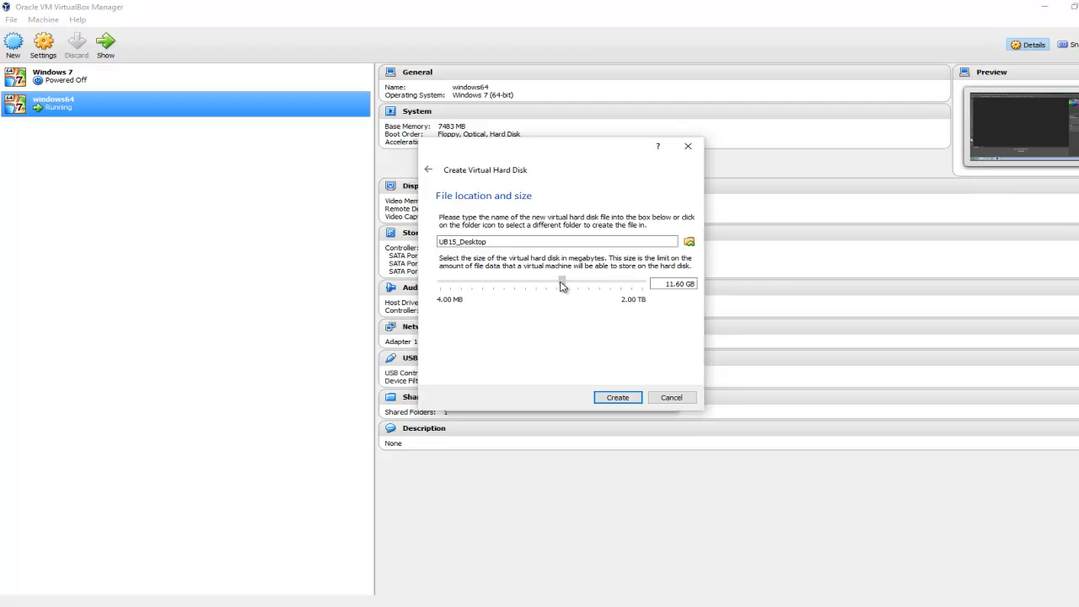
{"action": "key", "text": "Tab"}
{"action": "type", "text": "1"}
{"action": "key", "text": "BackSpace"}
{"action": "key", "text": "BackSpace"}
{"action": "type", "text": "0 GB"}
{"action": "left_click", "coordinate": [633, 398]}
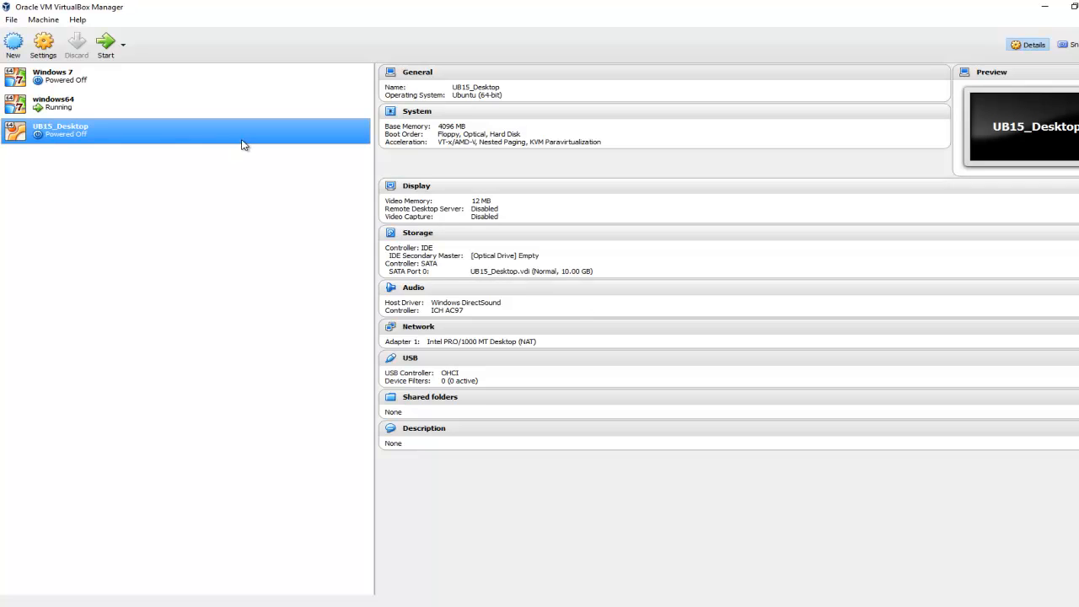
Step: Attach the ubuntu-15.10-desktop-amd64 ISO from Downloads to the empty IDE optical drive of UB15_Desktop and save the settings
{"action": "right_click", "coordinate": [133, 131]}
{"action": "left_click", "coordinate": [164, 135]}
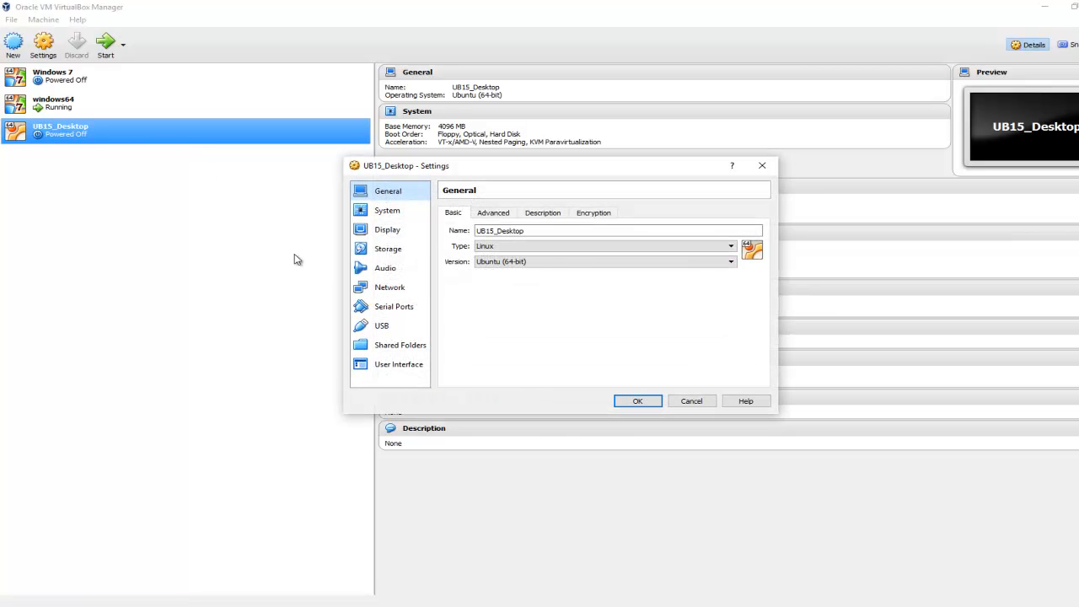
{"action": "left_click", "coordinate": [394, 252]}
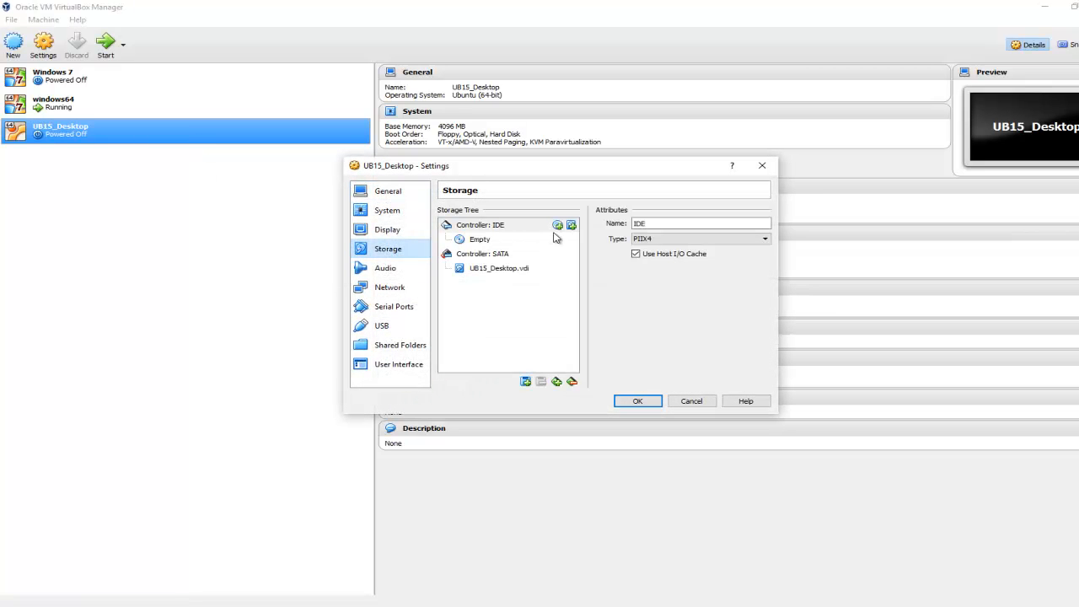
{"action": "left_click", "coordinate": [486, 242]}
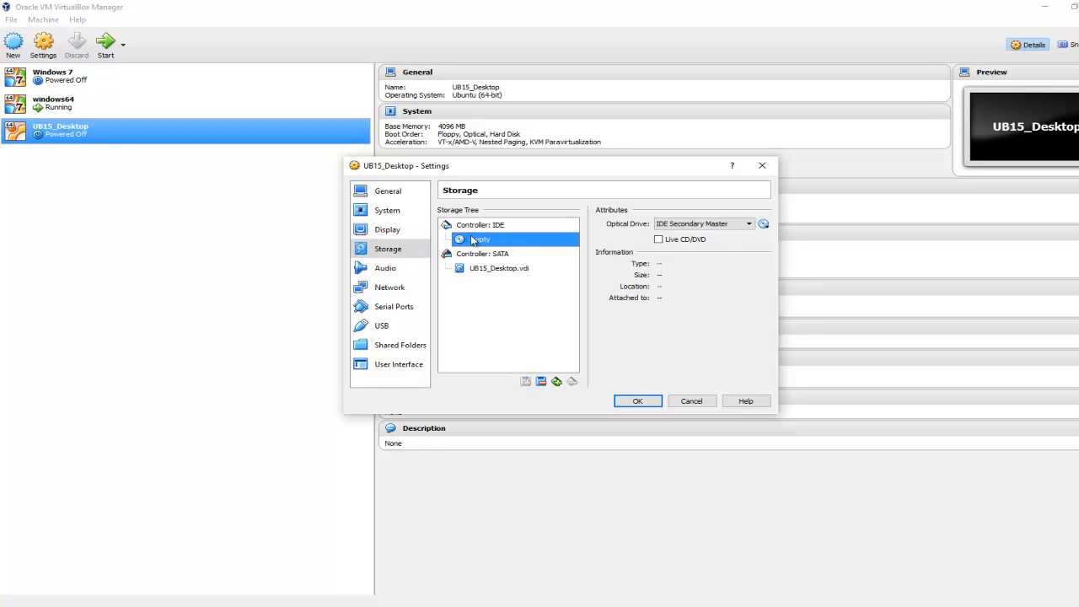
{"action": "left_click", "coordinate": [764, 223]}
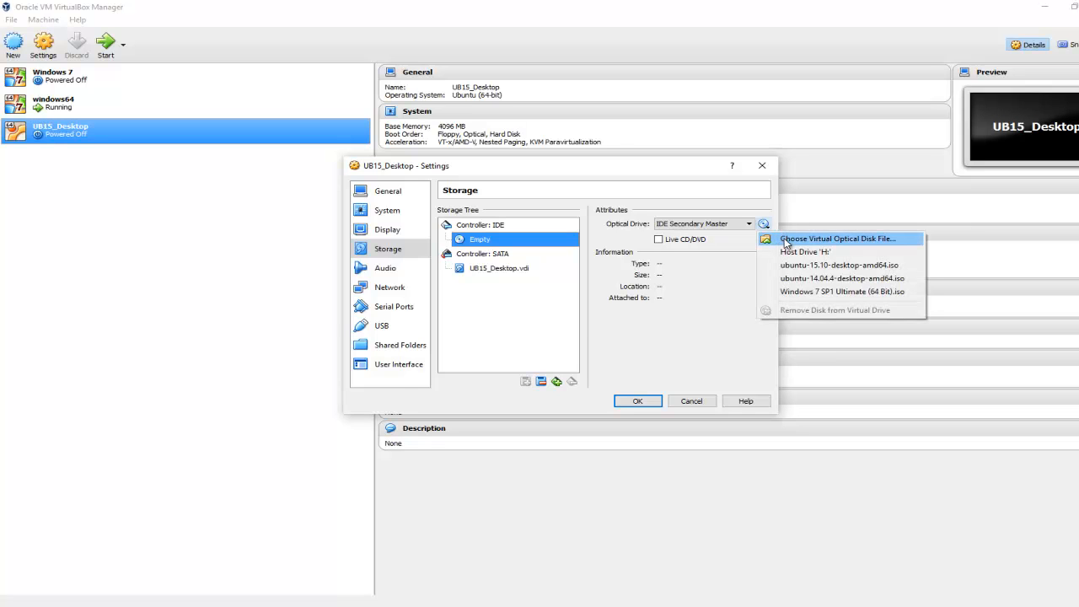
{"action": "left_click", "coordinate": [785, 240]}
{"action": "left_click", "coordinate": [785, 243]}
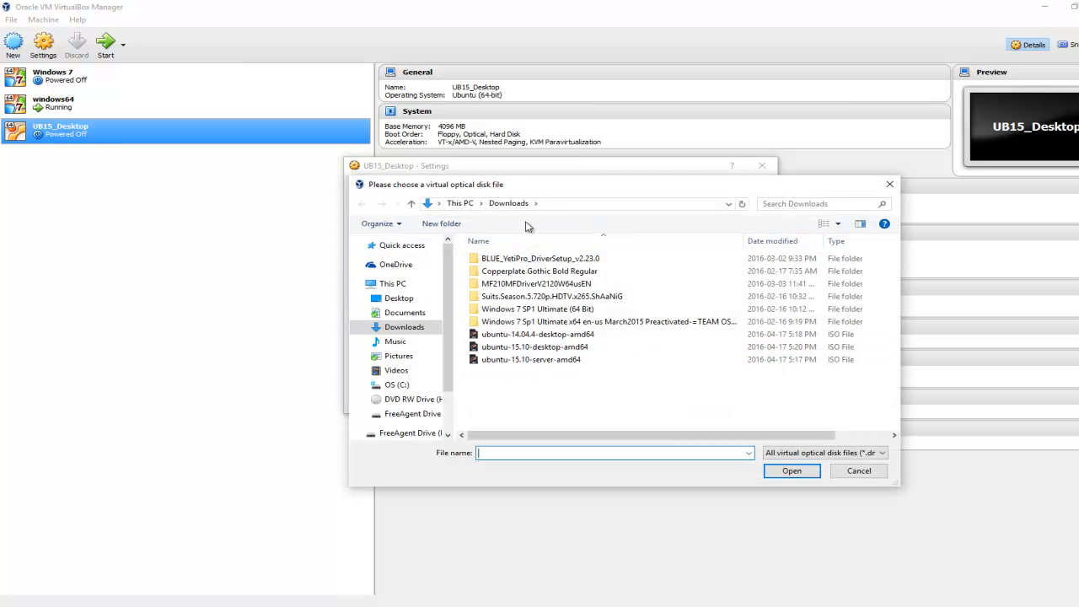
{"action": "left_click", "coordinate": [559, 351]}
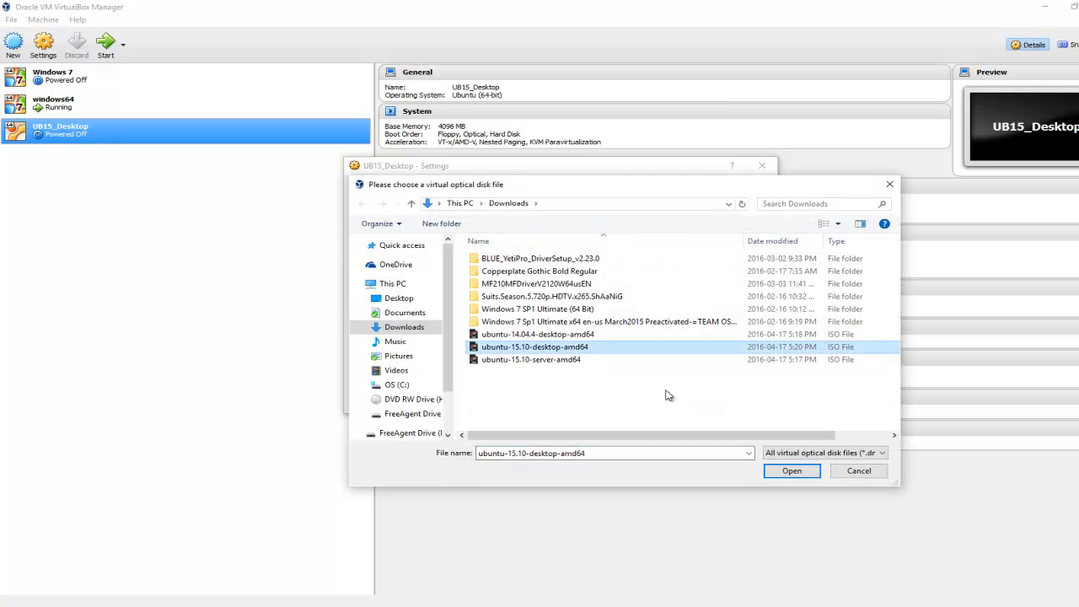
{"action": "left_click", "coordinate": [790, 470]}
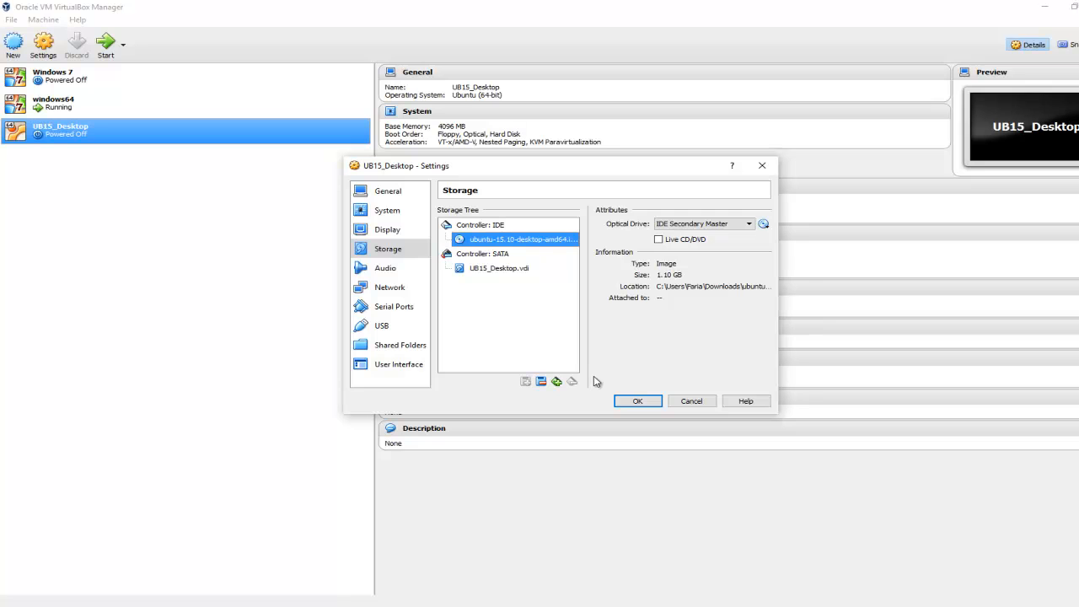
{"action": "left_click", "coordinate": [637, 402]}
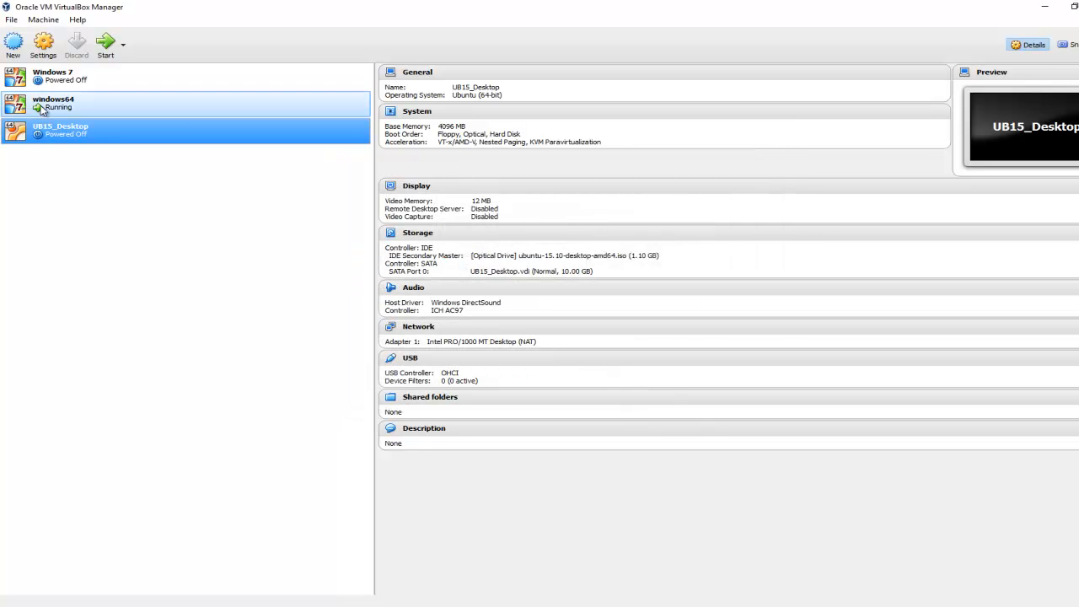
Step: Start the UB15_Desktop virtual machine, dismiss the keyboard capture notice and reposition its window
{"action": "double_click", "coordinate": [46, 130]}
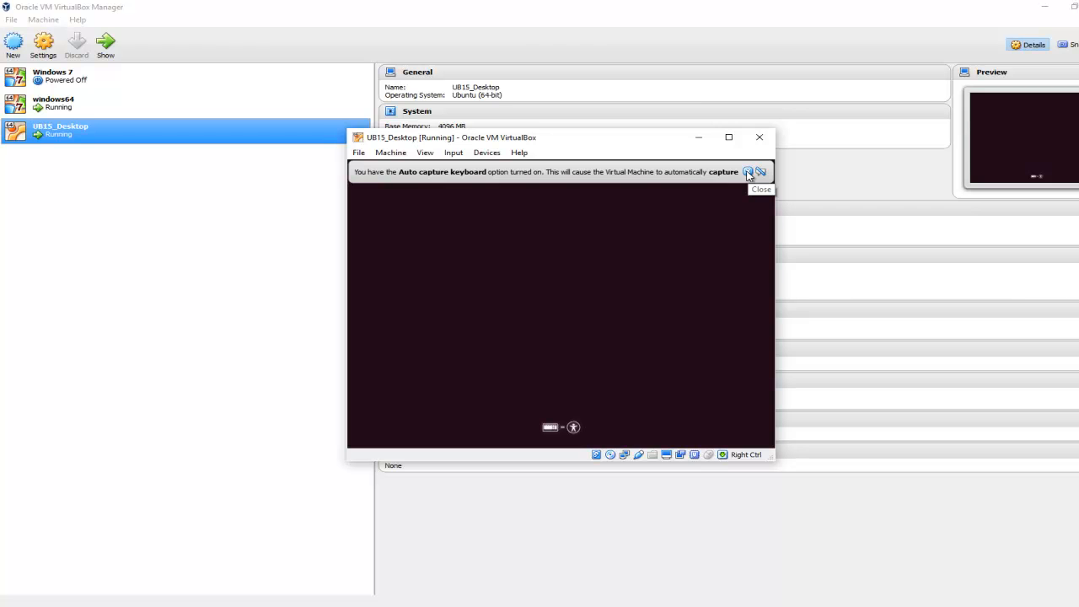
{"action": "left_click", "coordinate": [747, 172]}
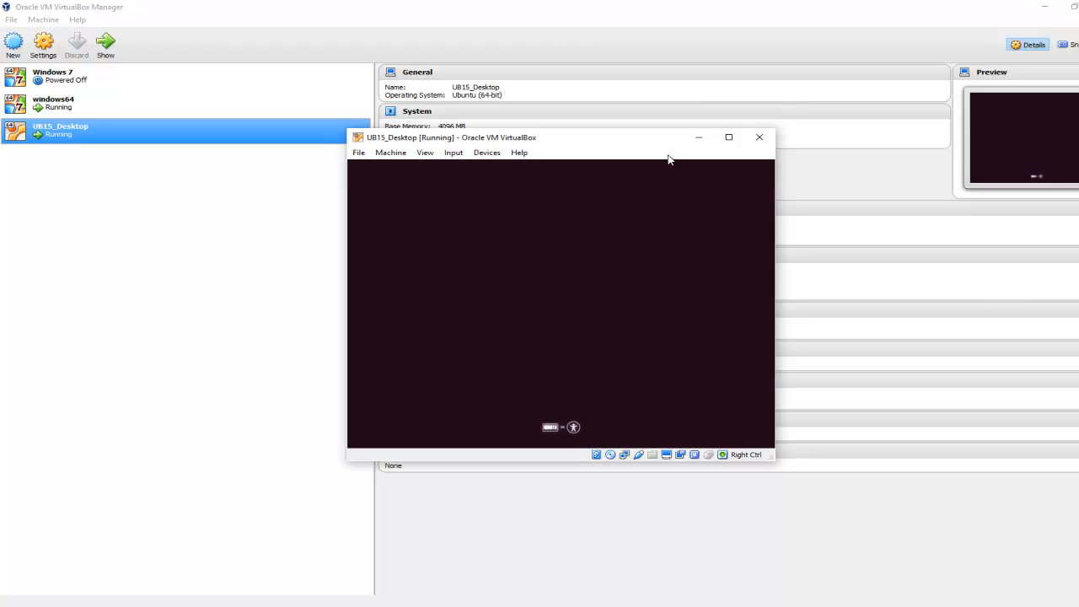
{"action": "left_click_drag", "start_coordinate": [658, 140], "coordinate": [577, 163]}
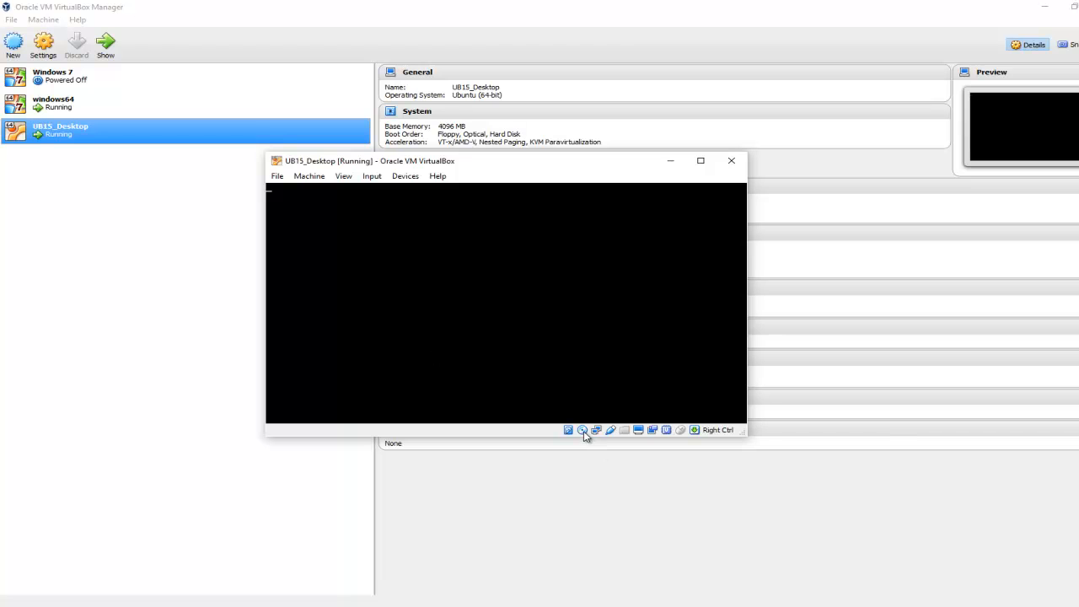
{"action": "mouse_move", "coordinate": [584, 431]}
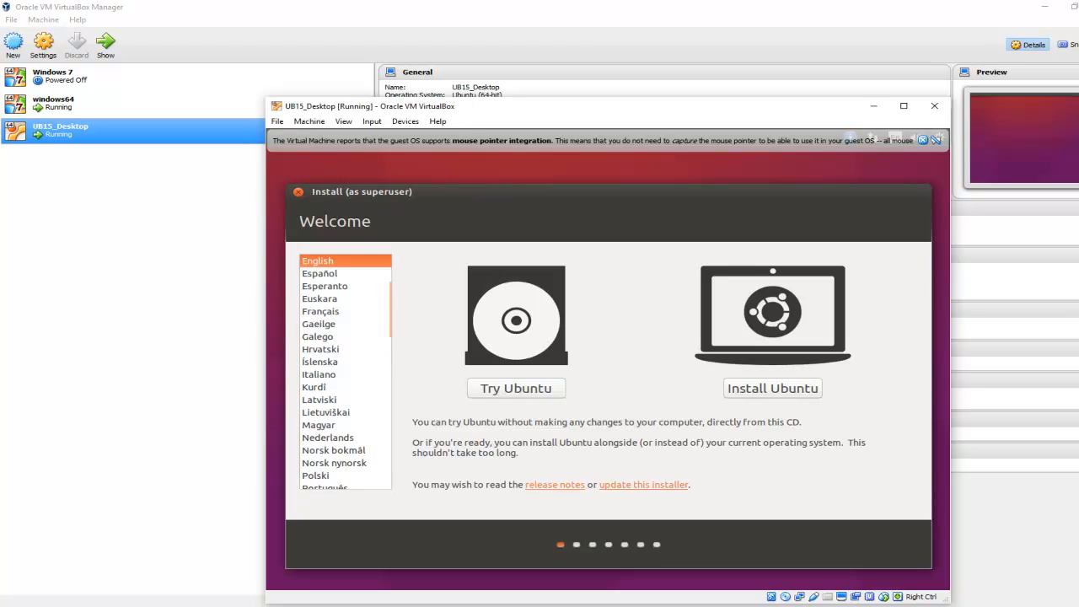
Step: Choose to install Ubuntu in English, enabling update downloads during installation and the third-party software
{"action": "left_click", "coordinate": [782, 391]}
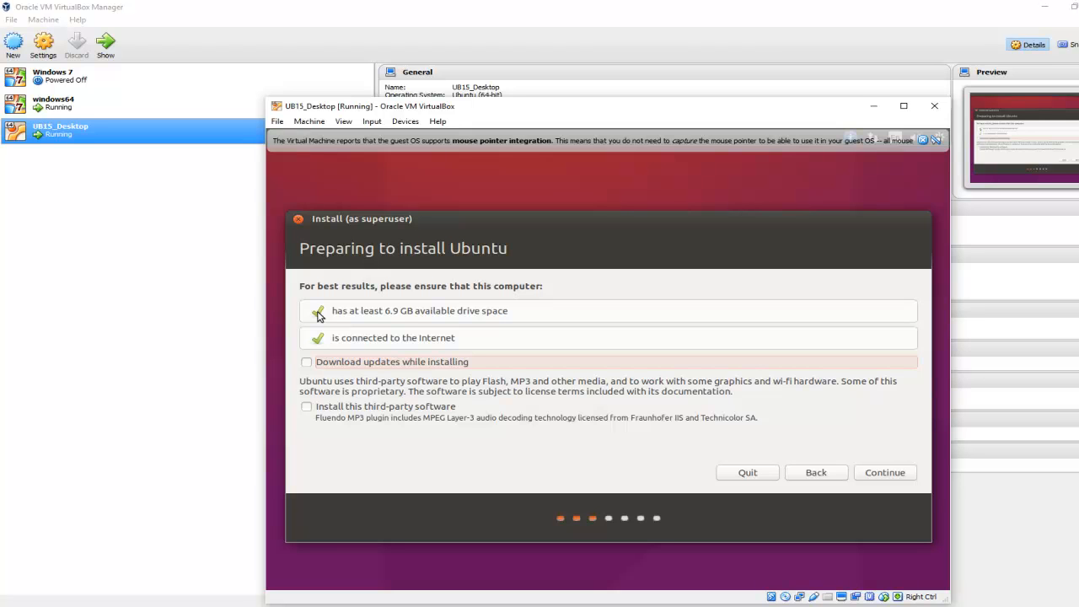
{"action": "left_click", "coordinate": [306, 362]}
{"action": "left_click", "coordinate": [306, 407]}
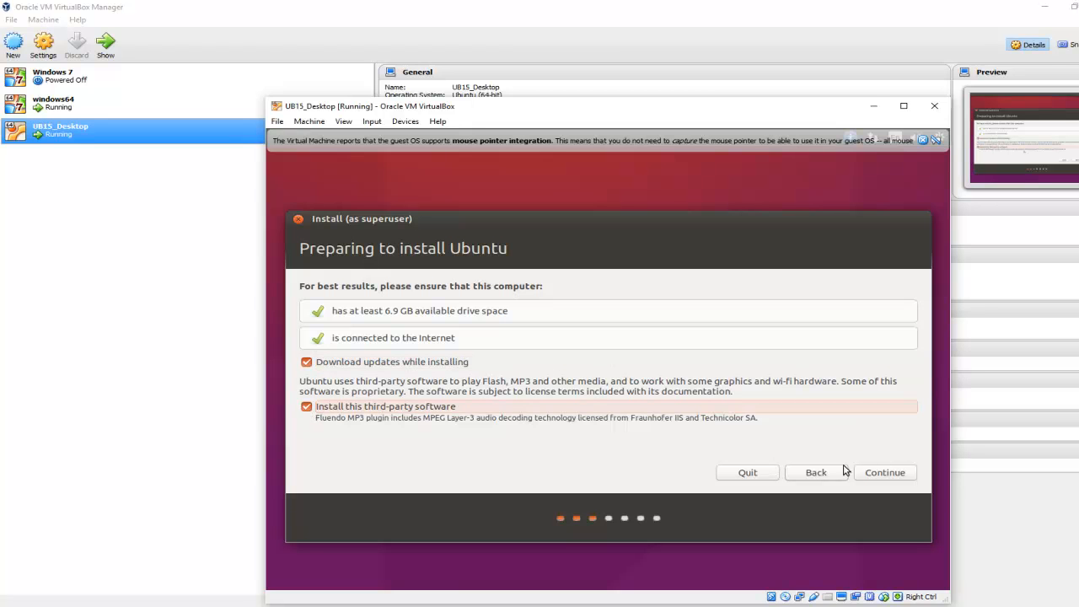
{"action": "left_click", "coordinate": [885, 472]}
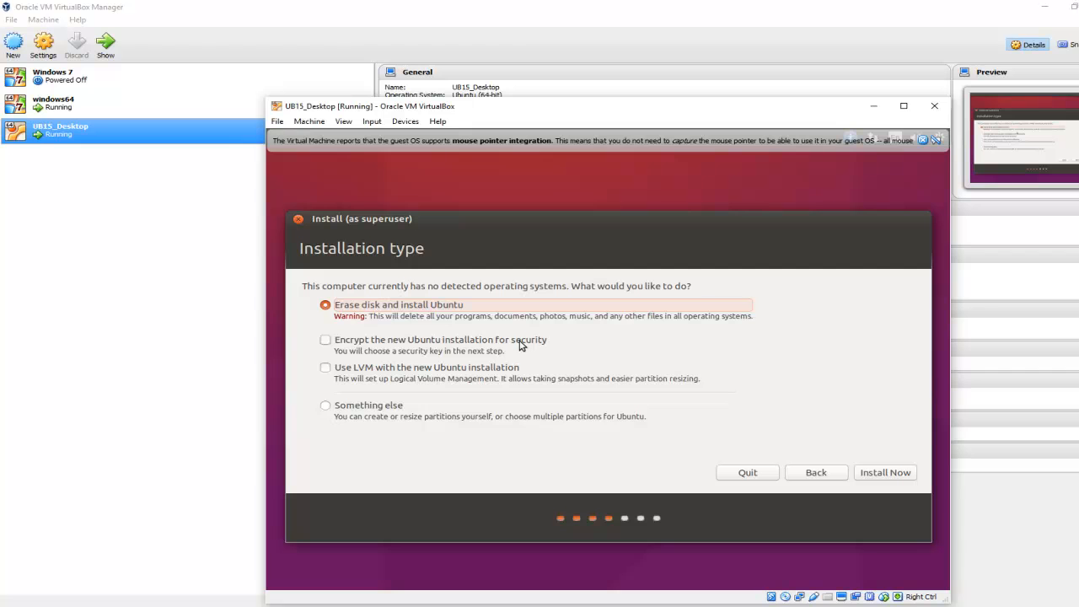
Step: Choose to erase the disk and install Ubuntu, accepting that the partition changes are written to the disk
{"action": "left_click", "coordinate": [887, 475]}
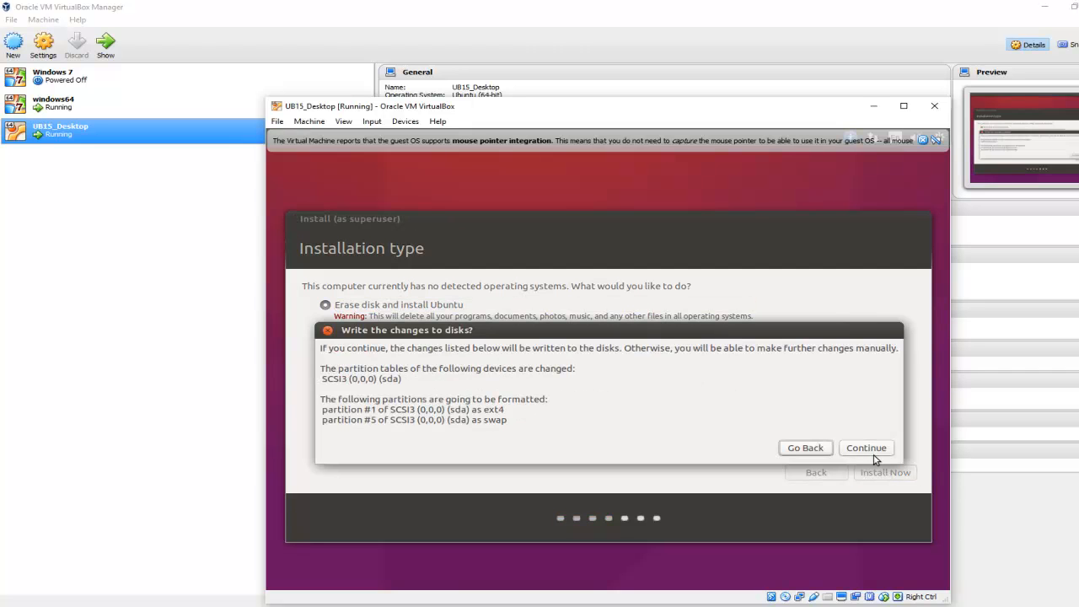
{"action": "left_click", "coordinate": [866, 448]}
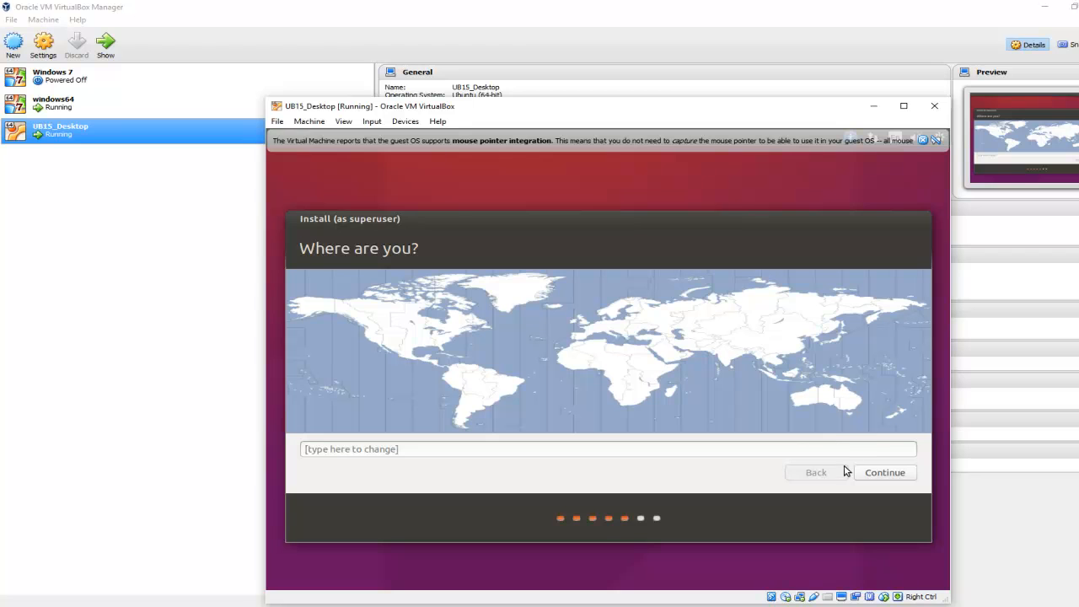
Step: Set the location to toronto and accept English (US) as the keyboard layout
{"action": "left_click", "coordinate": [847, 449]}
{"action": "type", "text": "toronto"}
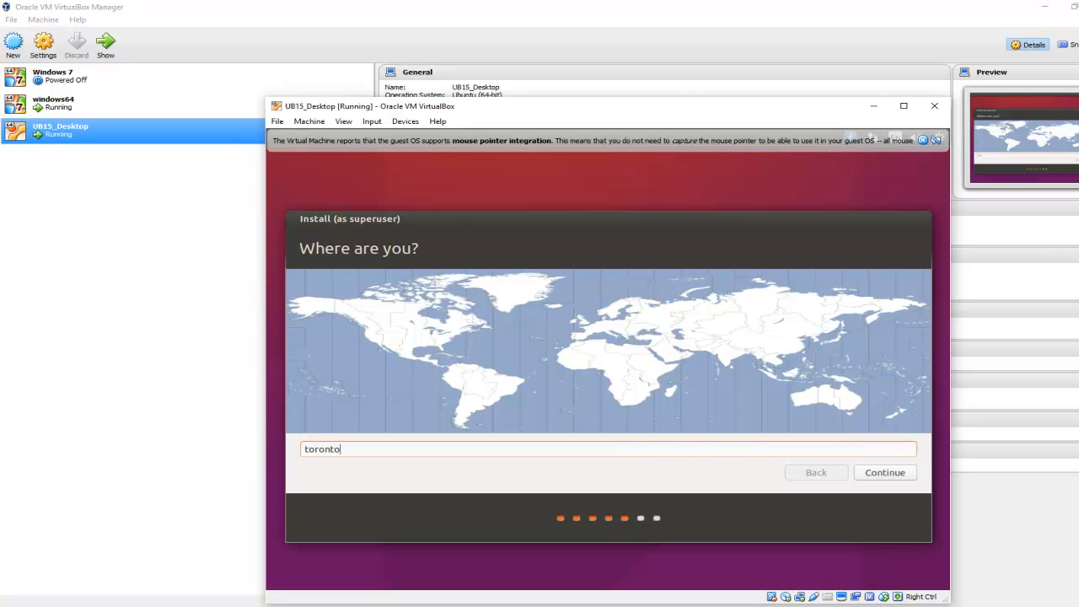
{"action": "left_click", "coordinate": [895, 471]}
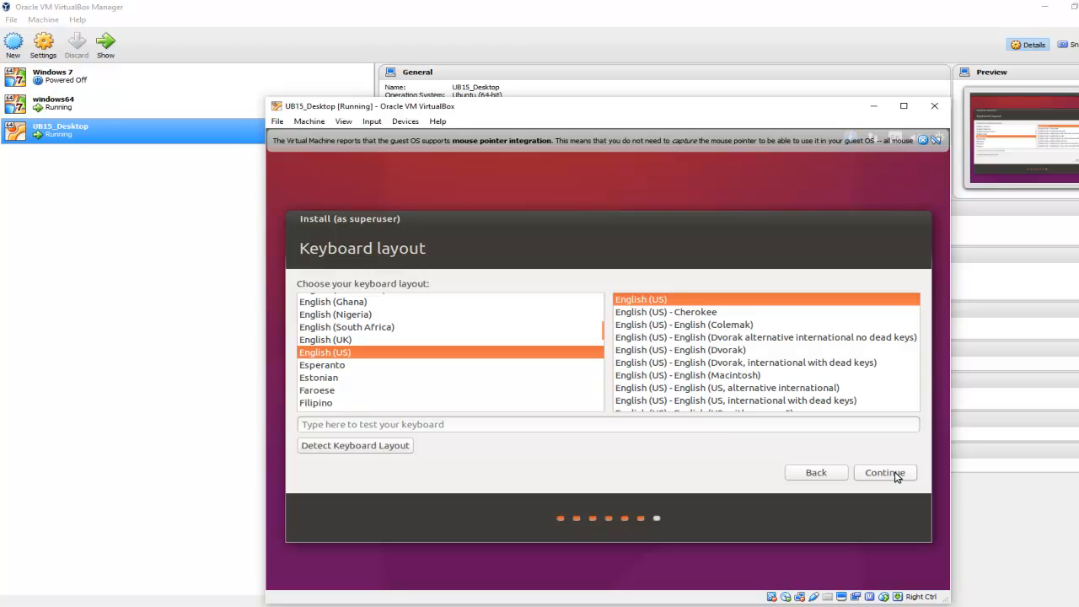
{"action": "left_click", "coordinate": [895, 474]}
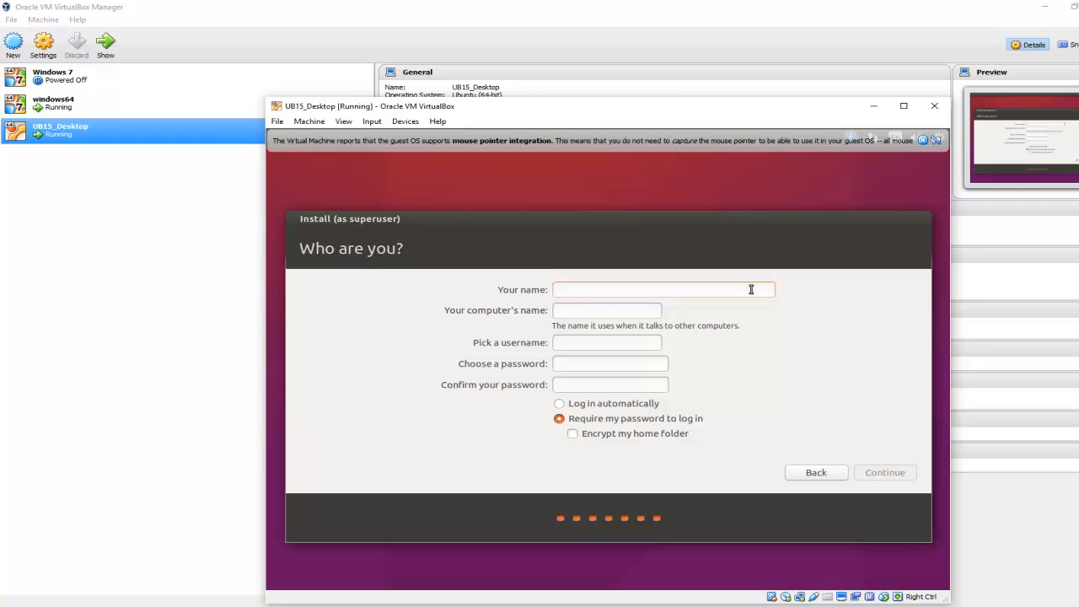
Step: Set up the user account with the name UBtest, enter and confirm the account password, and continue the installation with password login required
{"action": "type", "text": "UB"}
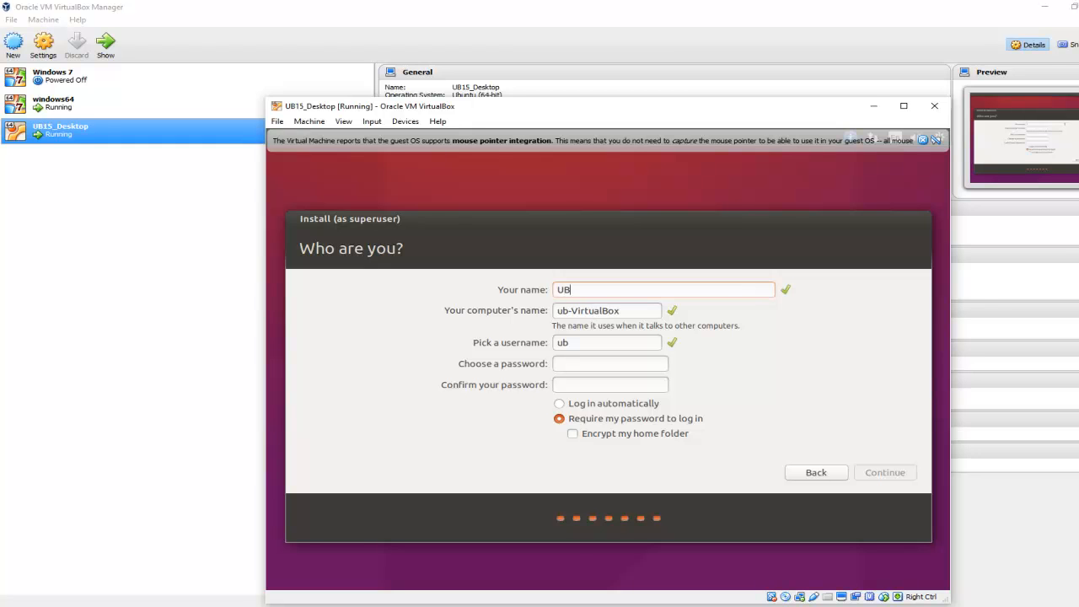
{"action": "type", "text": "test"}
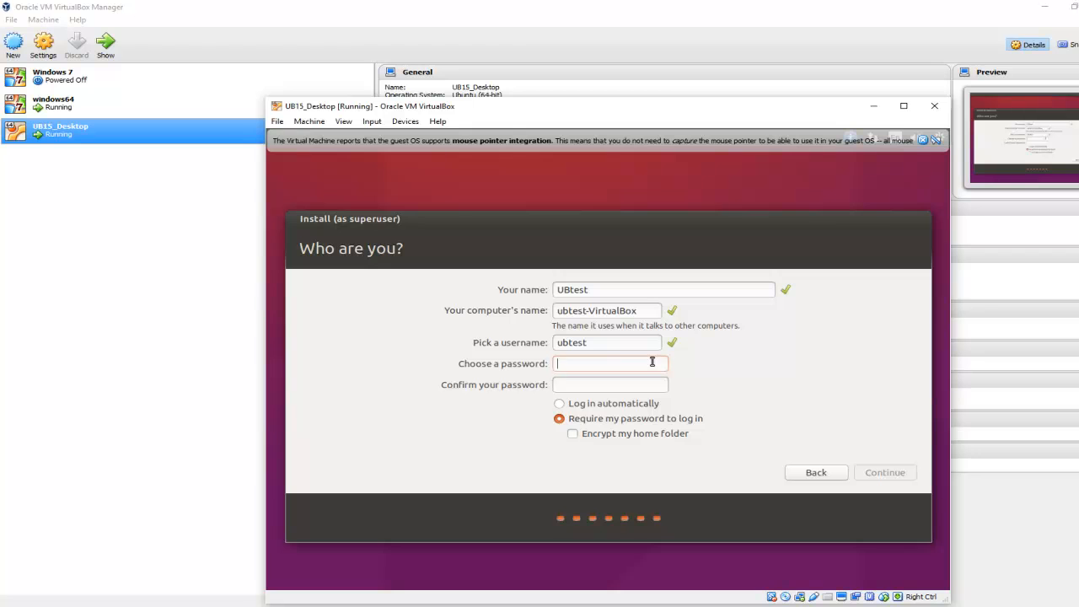
{"action": "type", "text": "ubtest"}
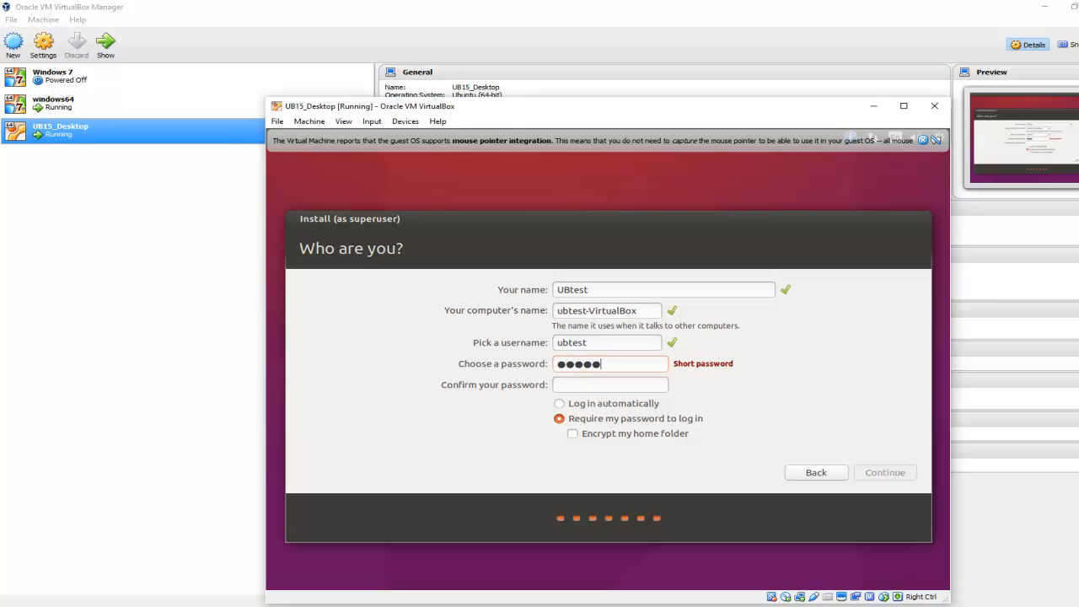
{"action": "type", "text": "123"}
{"action": "key", "text": "Tab"}
{"action": "type", "text": "ubtest1"}
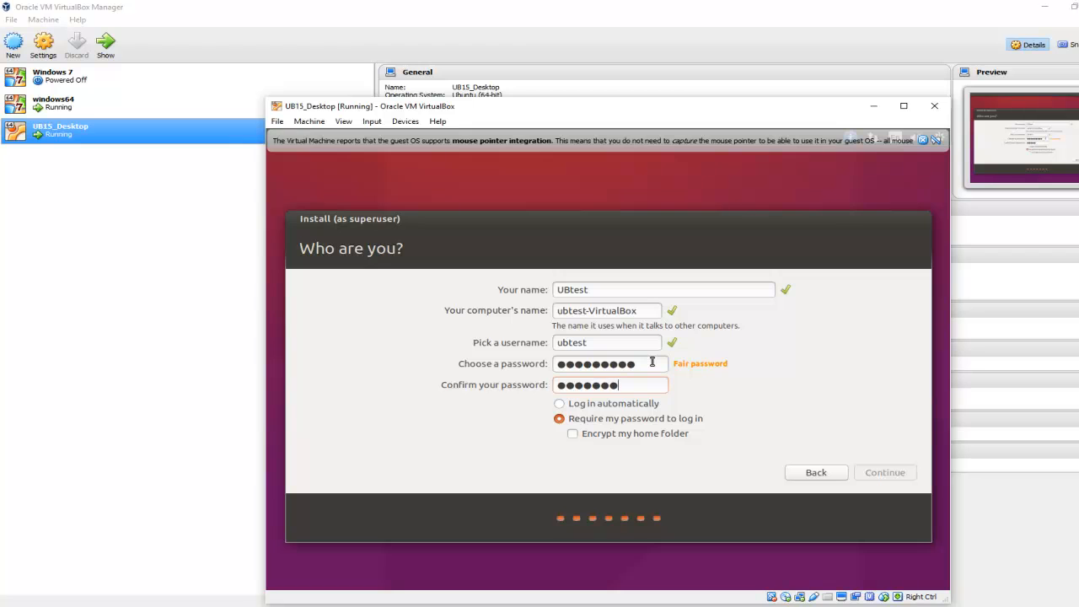
{"action": "type", "text": "23"}
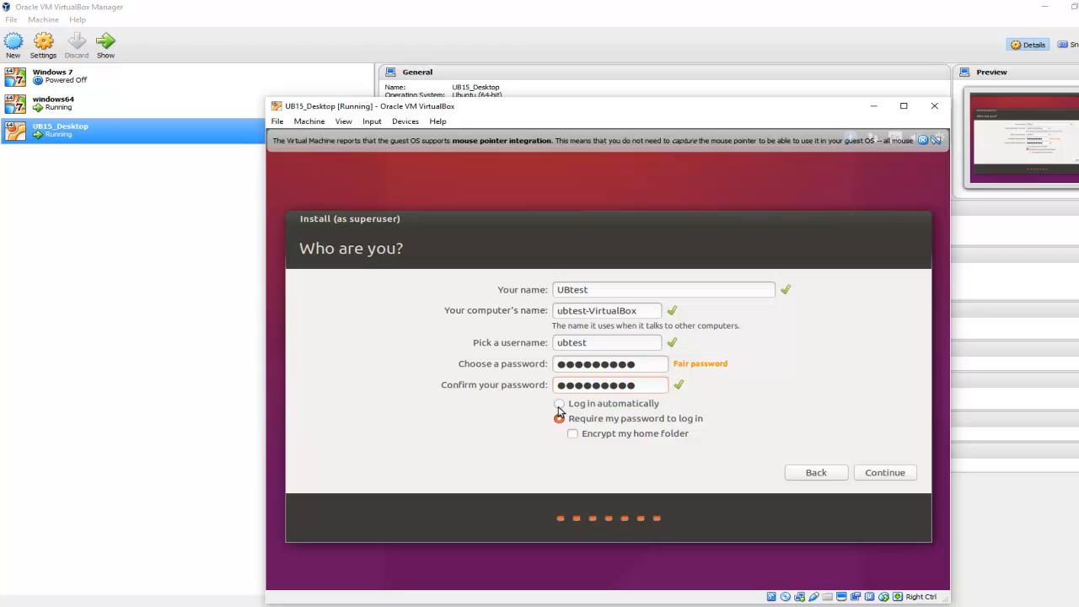
{"action": "left_click", "coordinate": [889, 475]}
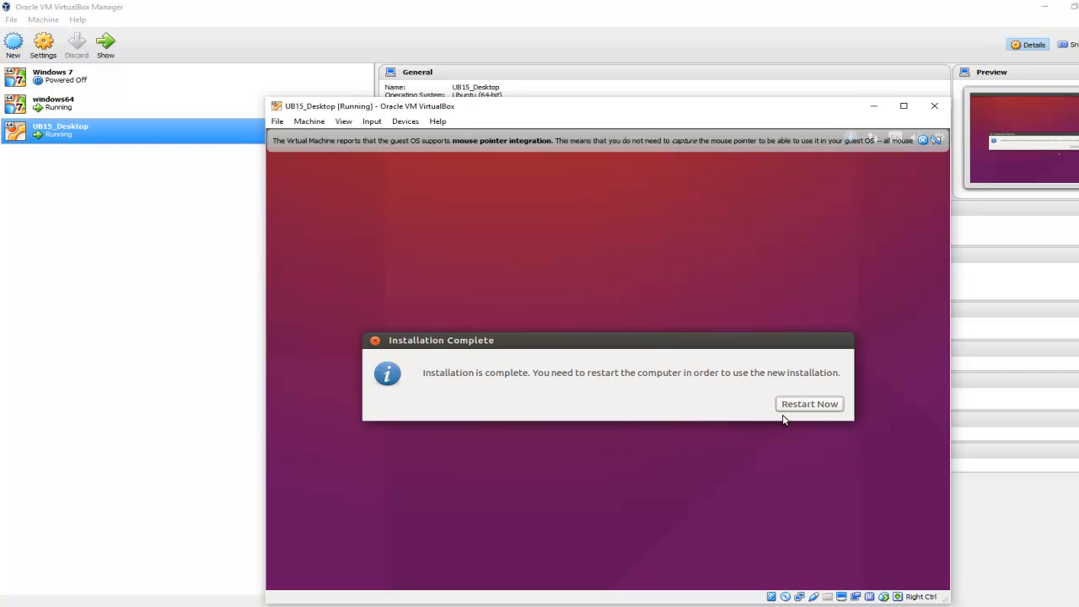
Step: Restart from the completed installation, start UB15_Desktop again from VirtualBox Manager and dismiss the keyboard capture and mouse integration notices
{"action": "left_click", "coordinate": [814, 403]}
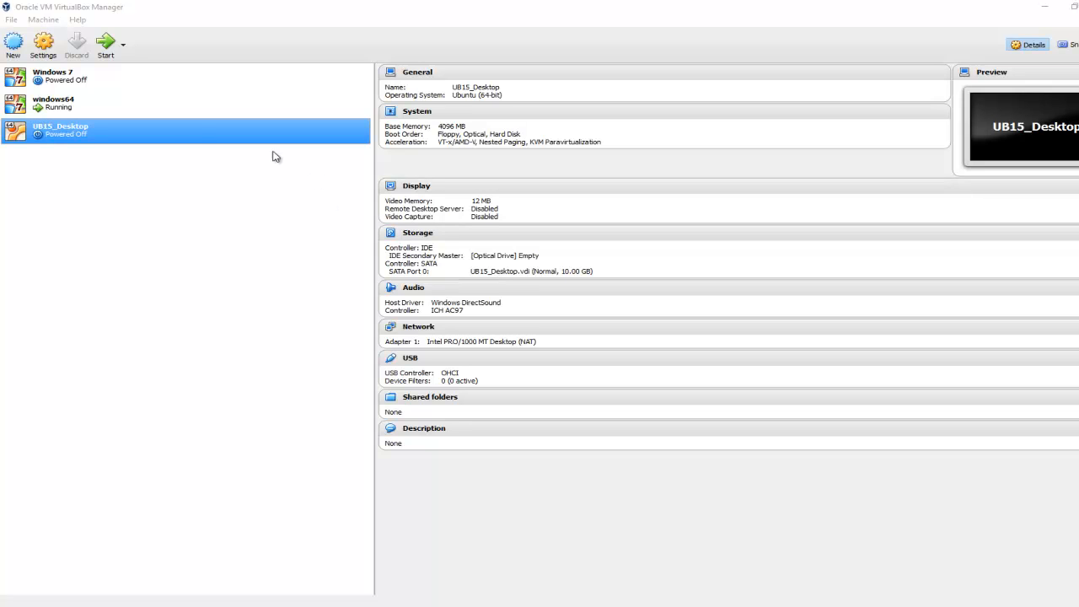
{"action": "double_click", "coordinate": [186, 137]}
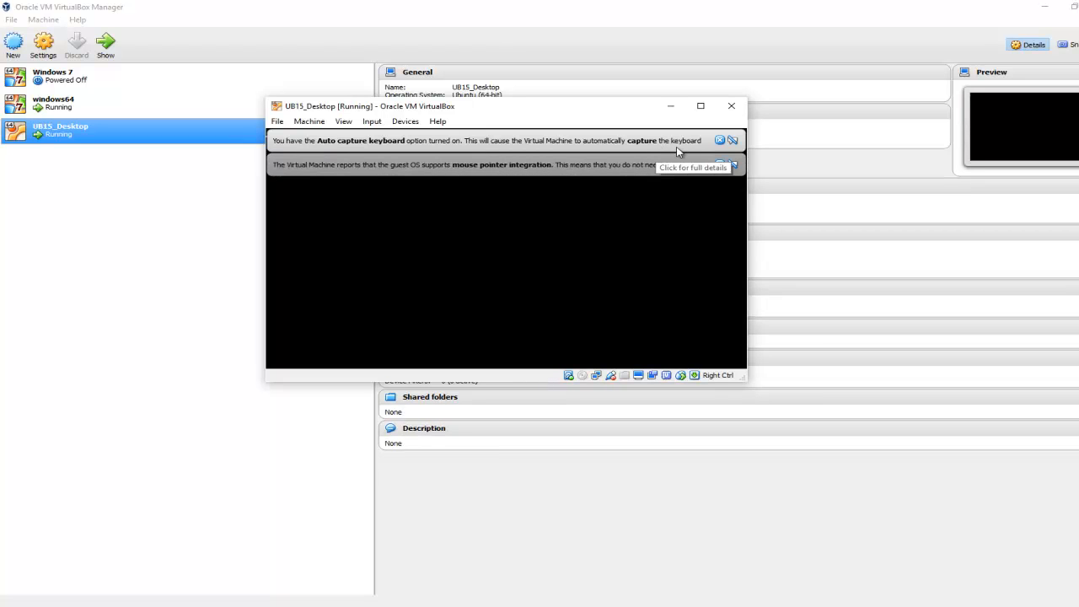
{"action": "left_click", "coordinate": [718, 140]}
{"action": "left_click", "coordinate": [718, 140]}
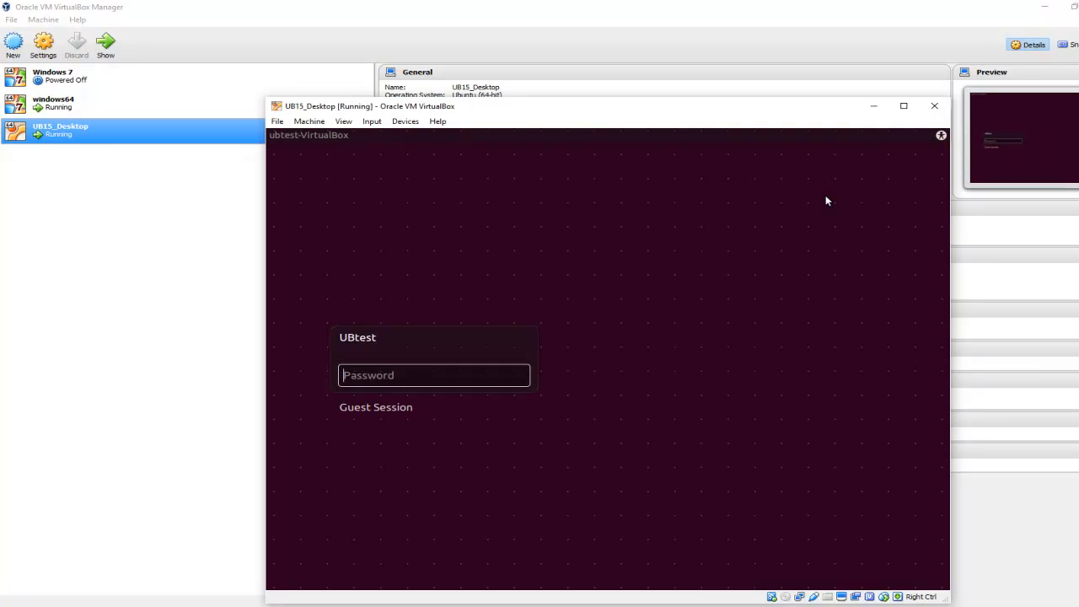
Step: Log in to the UBtest account on the Ubuntu login screen by entering the account password
{"action": "type", "text": "••••"}
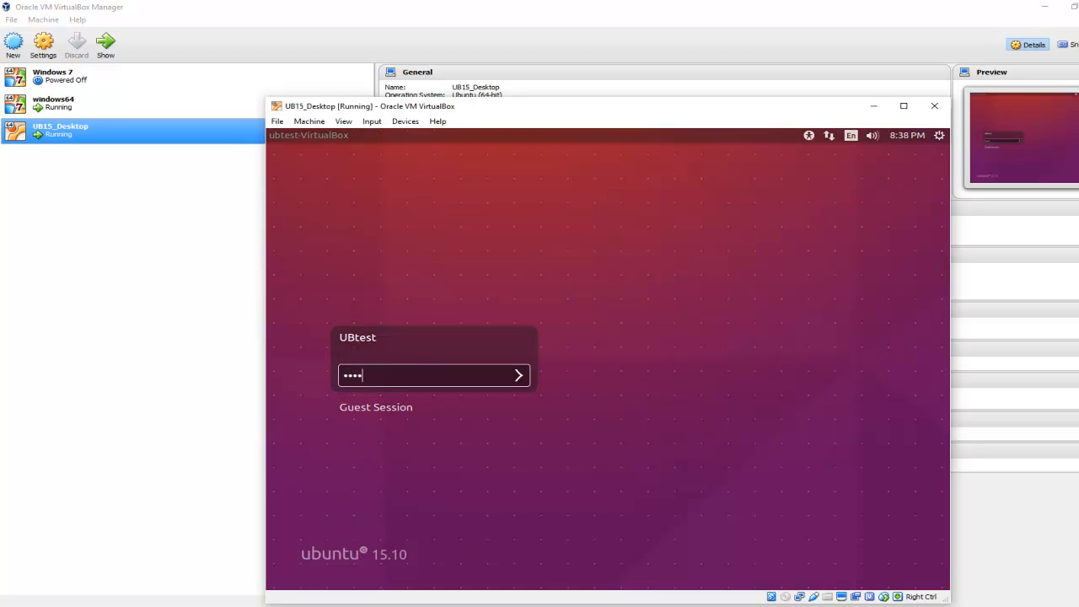
{"action": "type", "text": "•••••"}
{"action": "key", "text": "Return"}
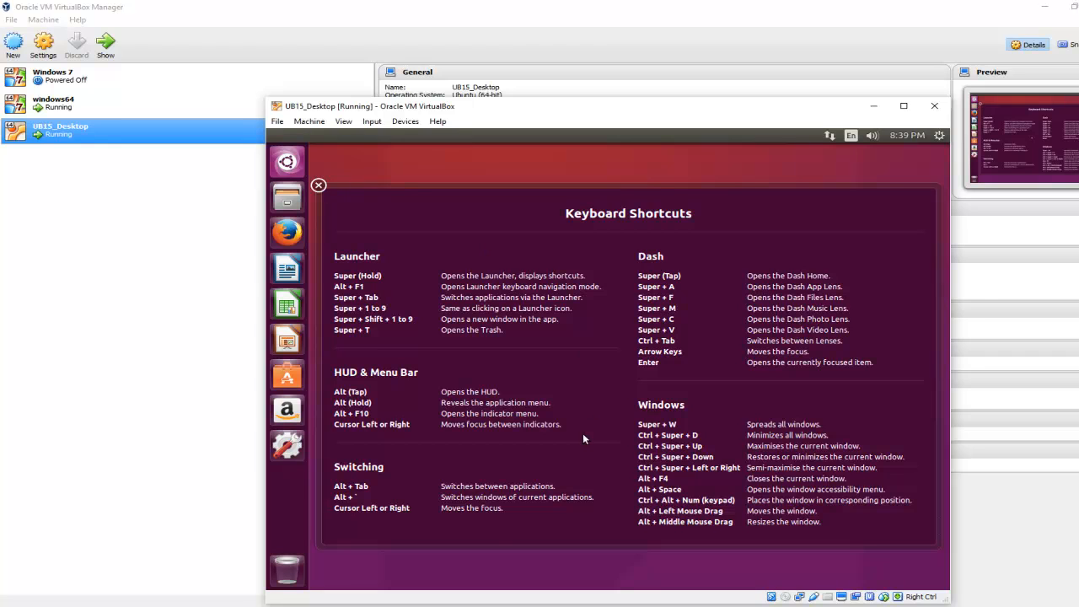
{"action": "left_click", "coordinate": [487, 606]}
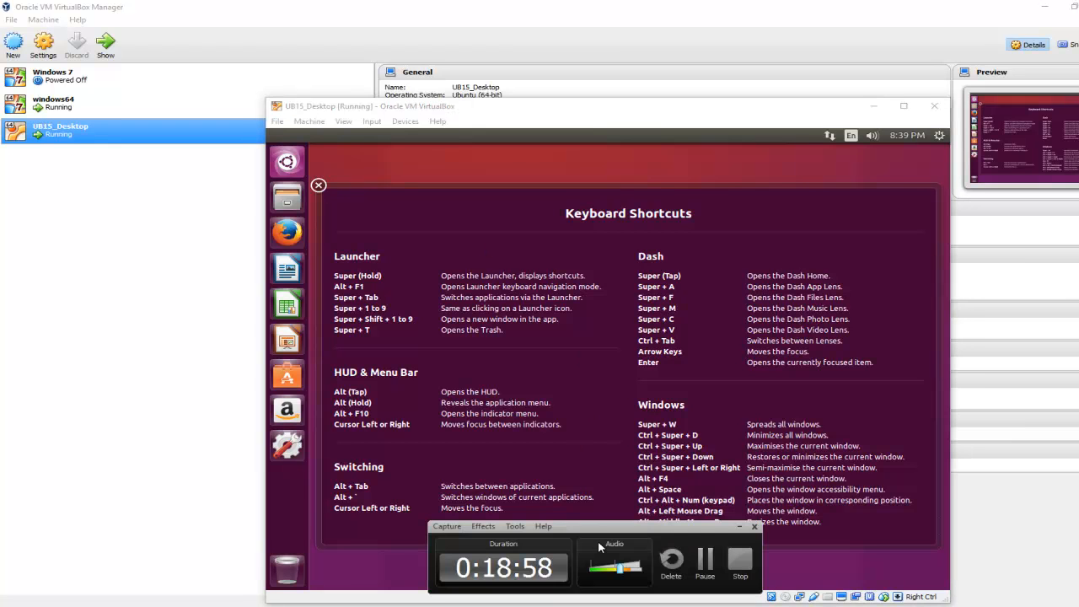